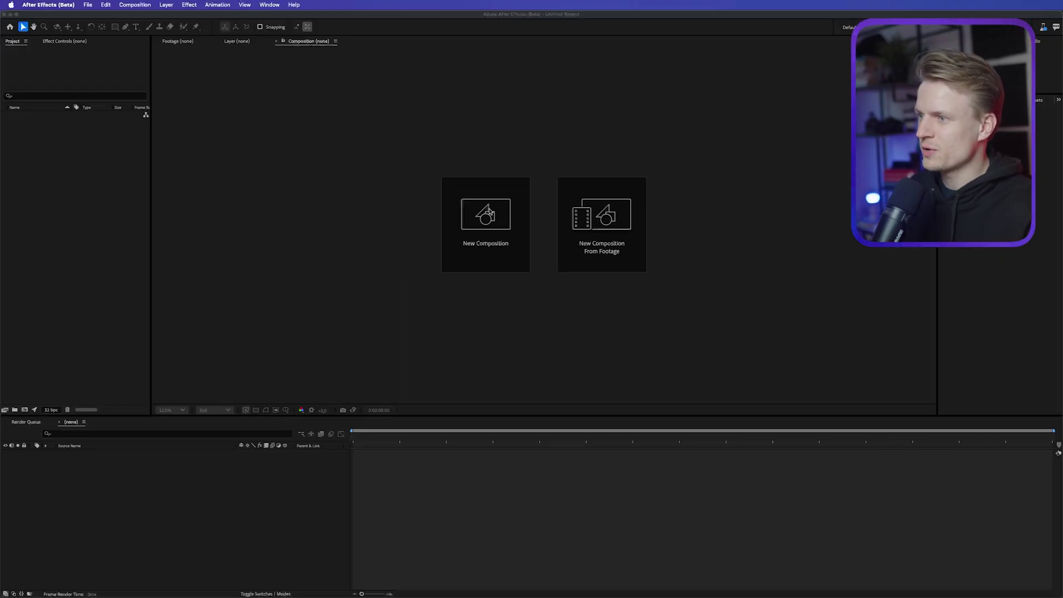
Create a new composition using the UHD (4K) 3840x2160 25 fps preset.
left_click(487, 227)
left_click(545, 245)
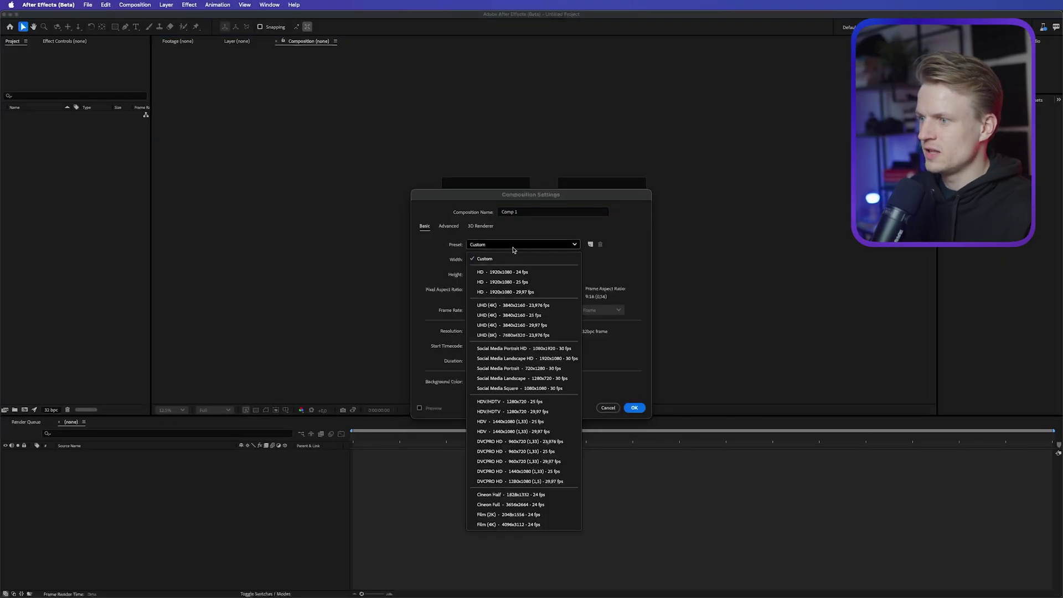
left_click(499, 315)
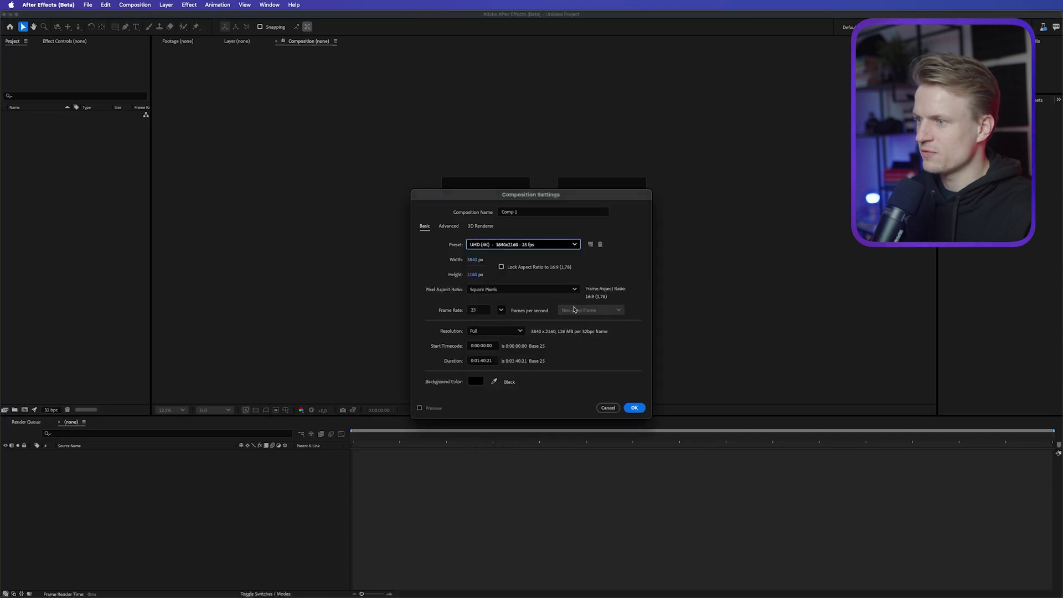
left_click(533, 214)
key("Return")
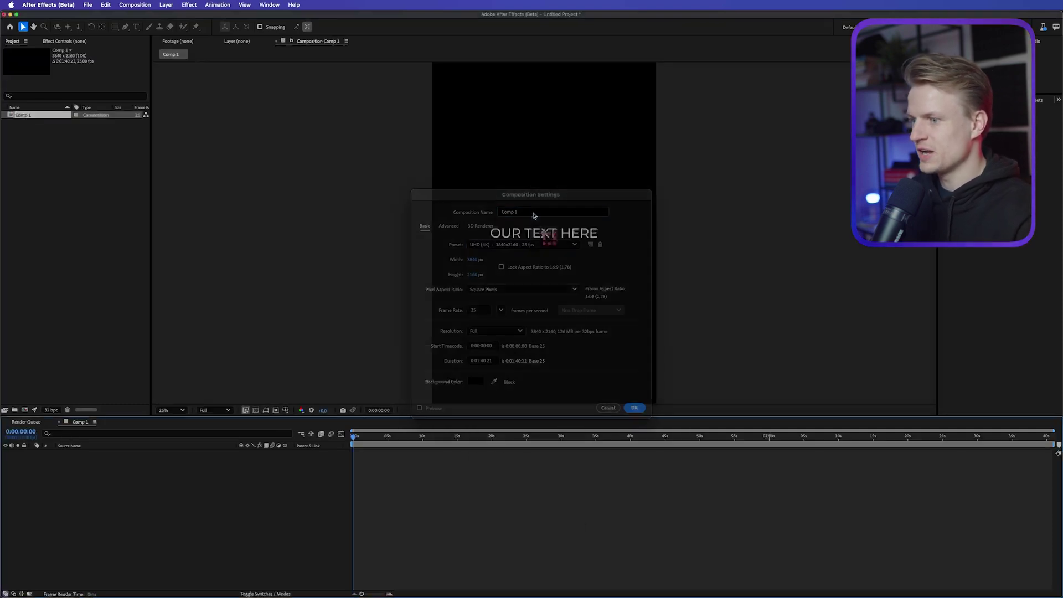
Add a text layer reading "font change animation" near the middle of the composition.
left_click(390, 593)
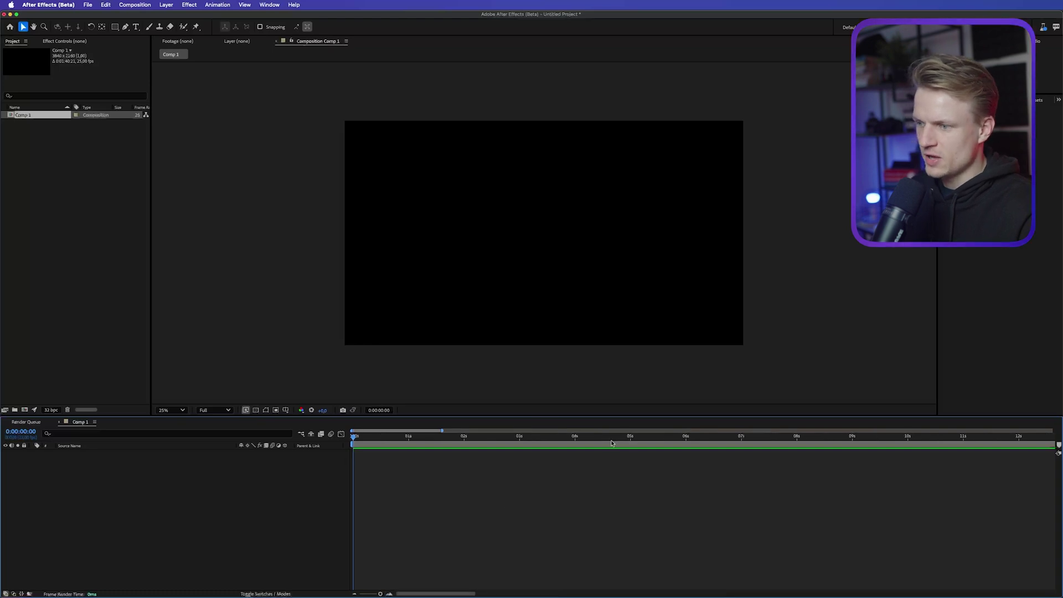
left_click(136, 28)
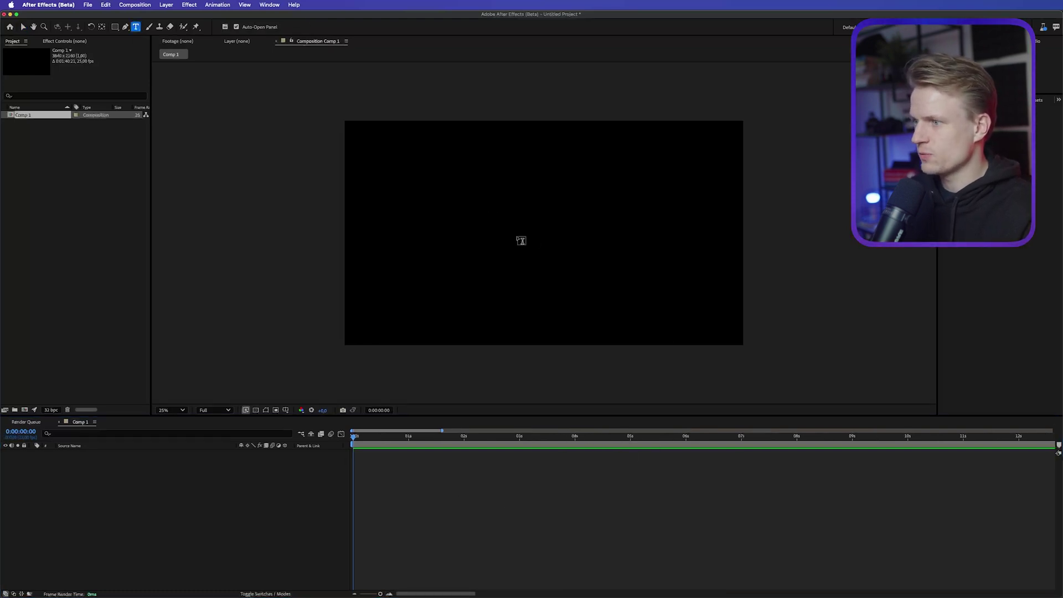
left_click(517, 234)
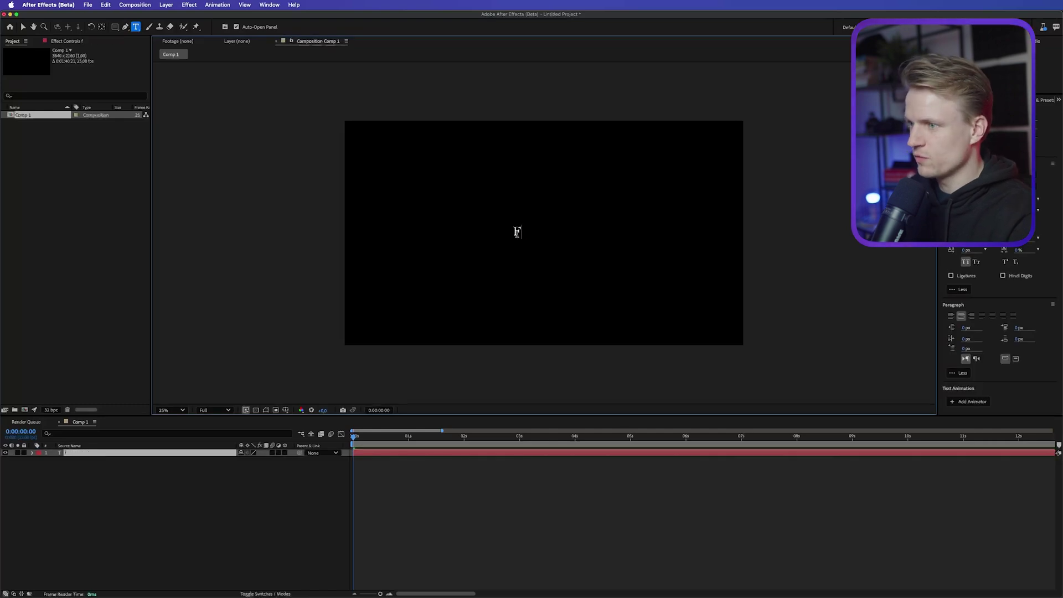
type("font change animation")
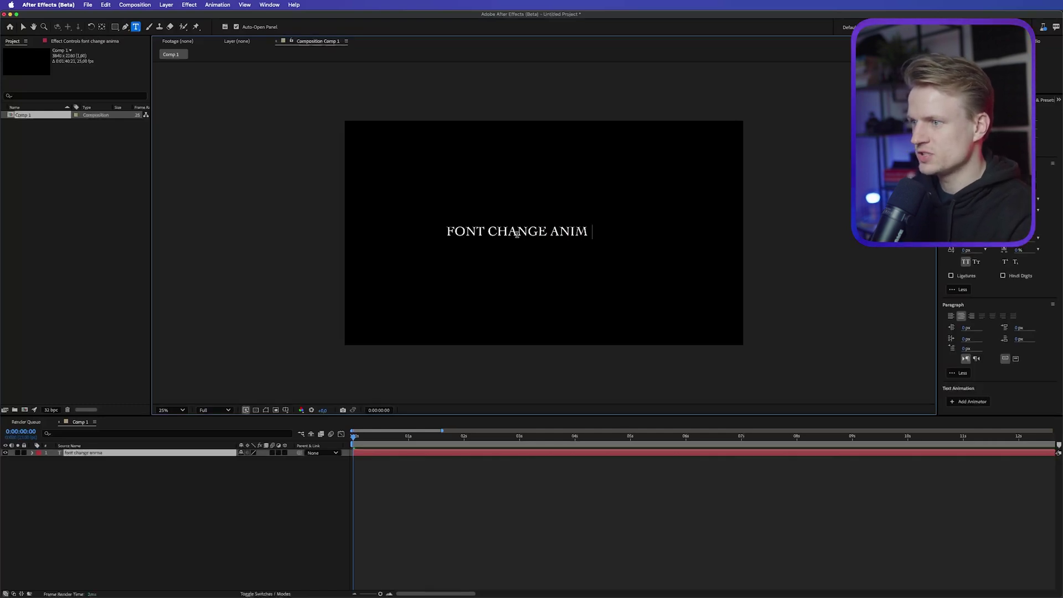
key("Escape")
key("v")
Set the text layer's font to Montserrat and centre it horizontally in the composition.
left_click(1030, 173)
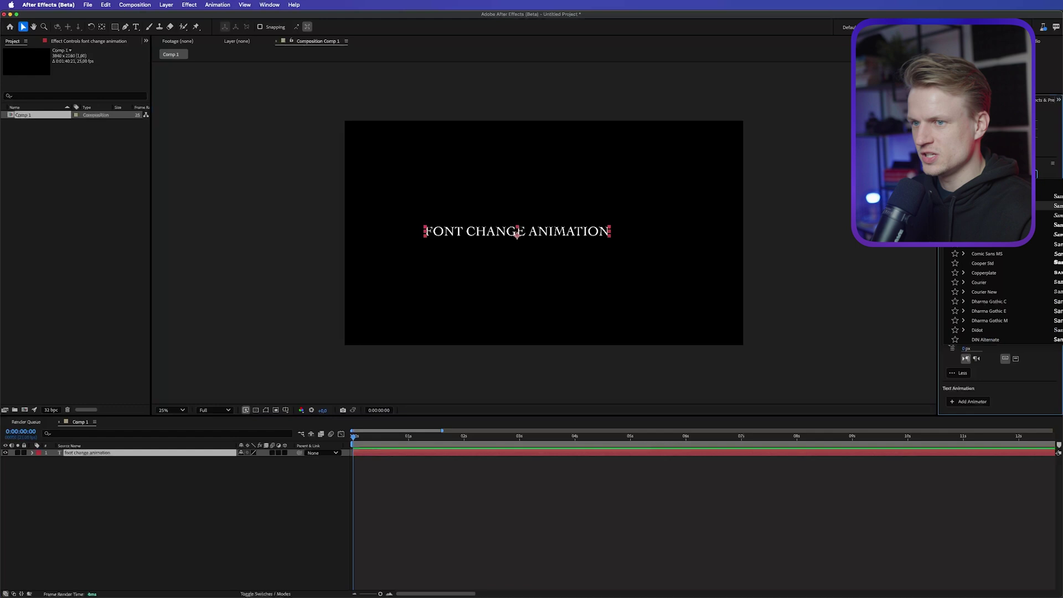
type("mont")
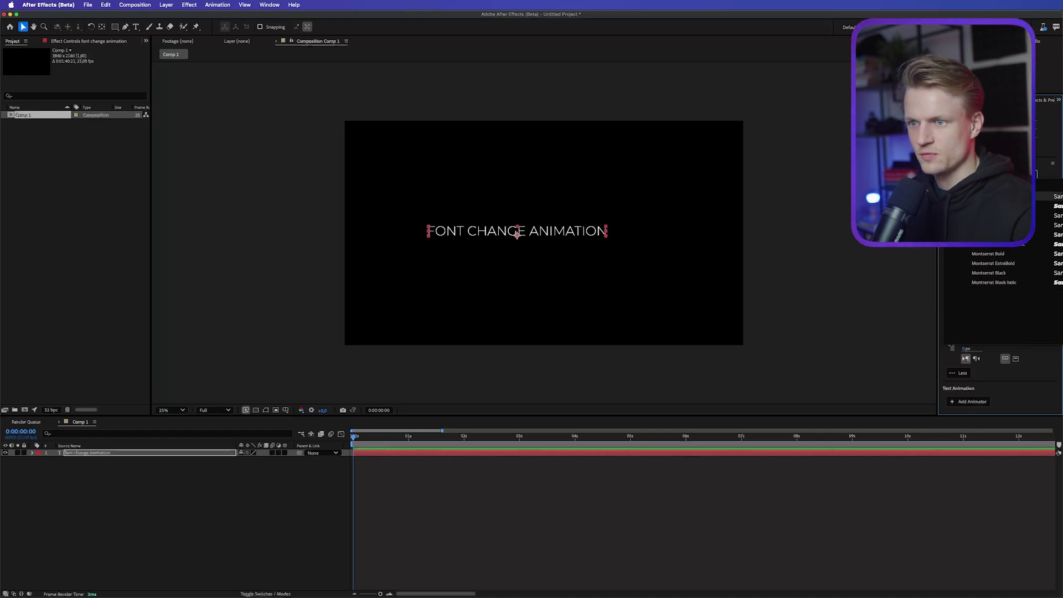
key("Return")
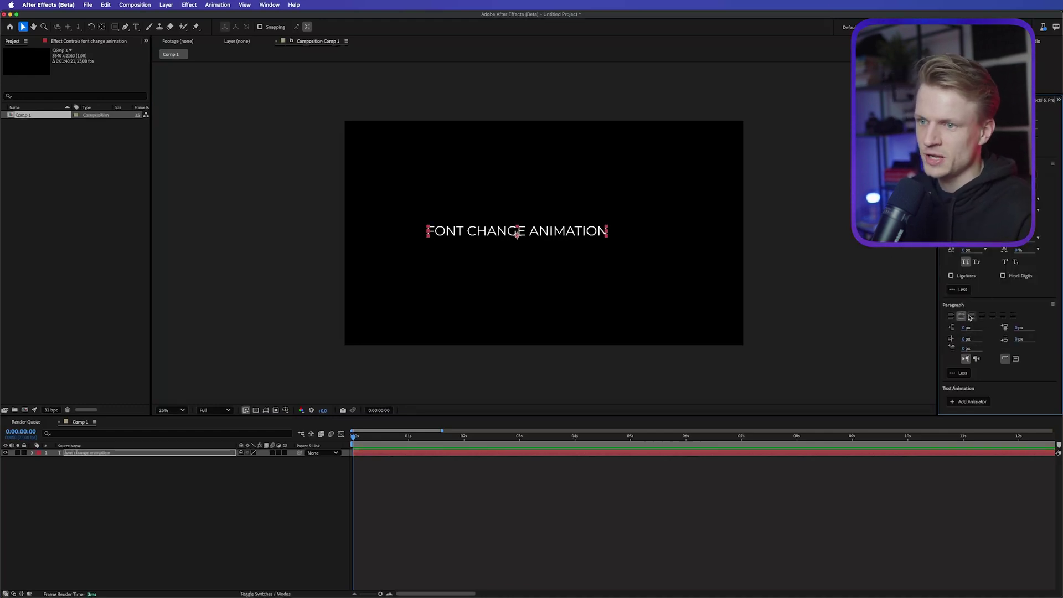
left_click(954, 86)
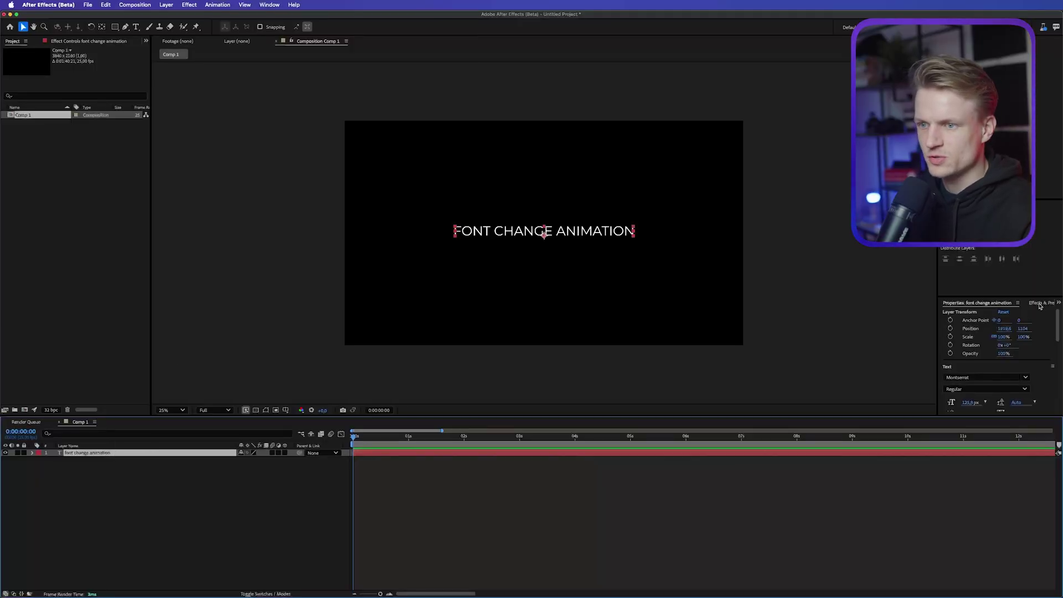
Split the text layer at 0:00:00:05 and set the second segment's font style to Bold.
left_click(1017, 304)
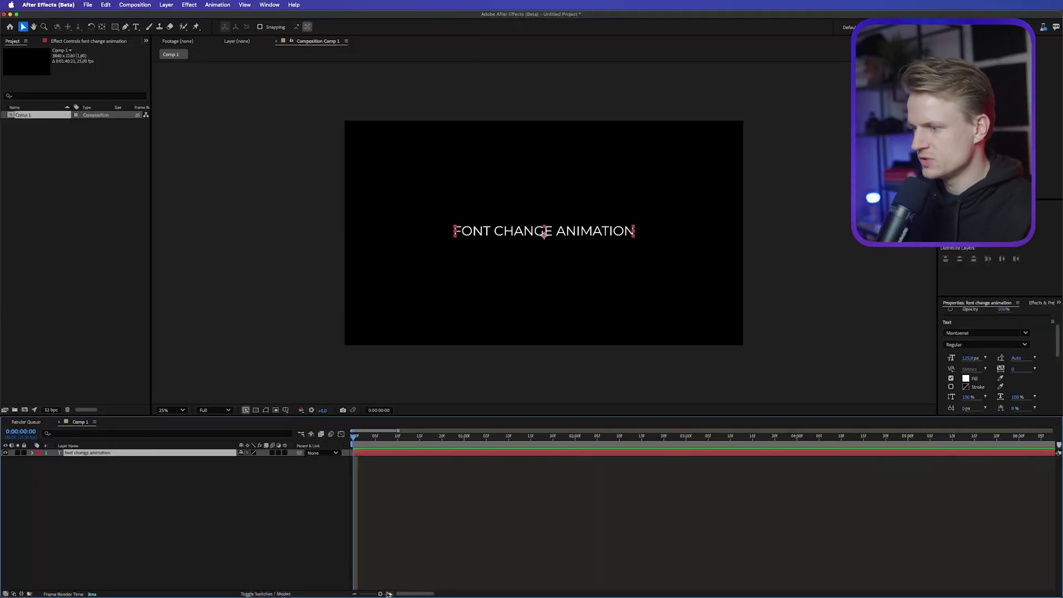
key("=")
left_click(452, 493)
left_click_drag(381, 437, 397, 437)
left_click(86, 455)
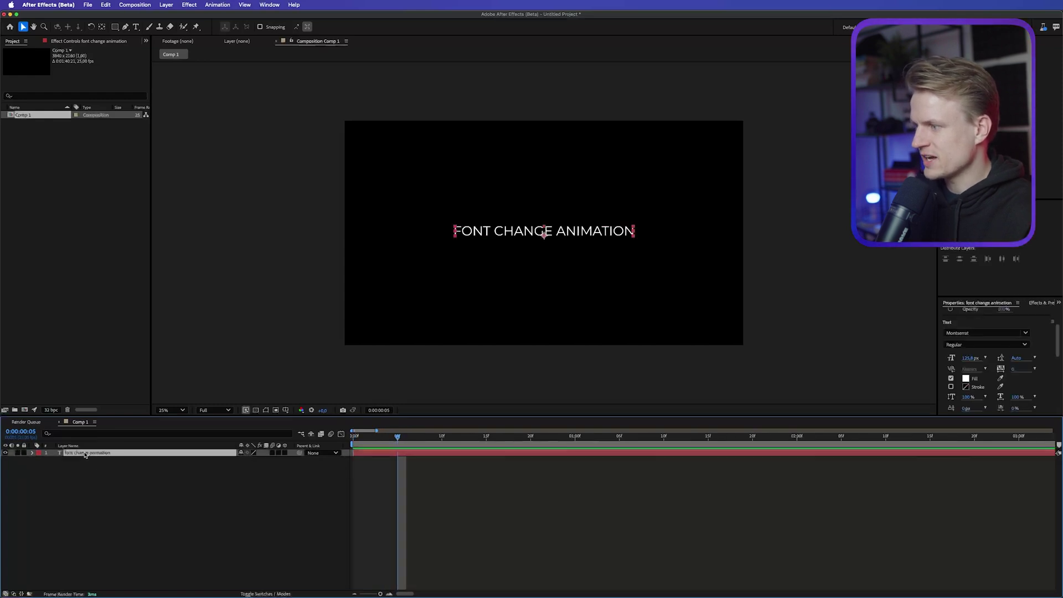
key("super+shift+d")
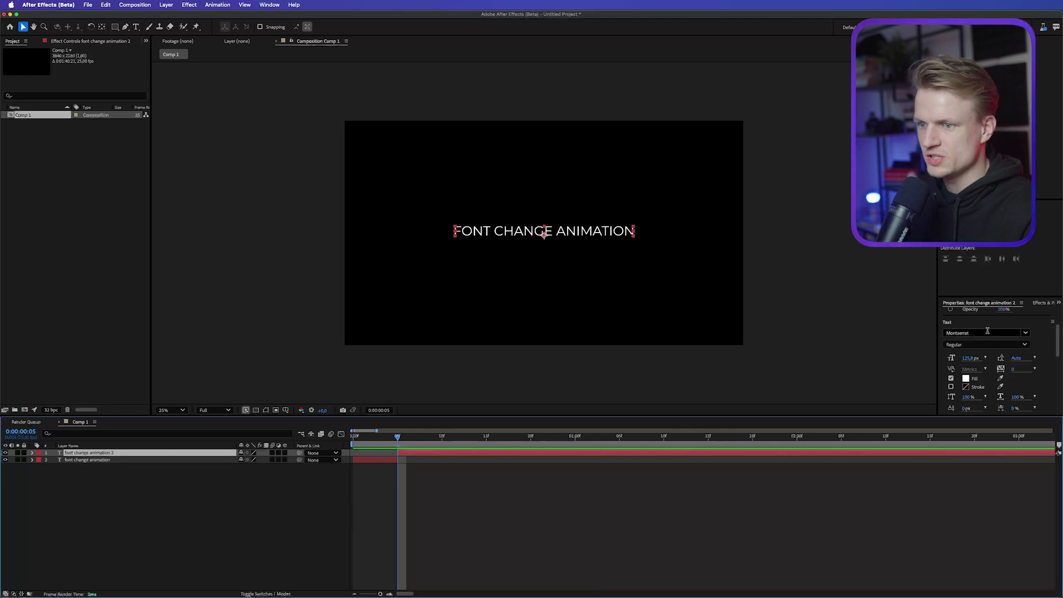
left_click(1011, 342)
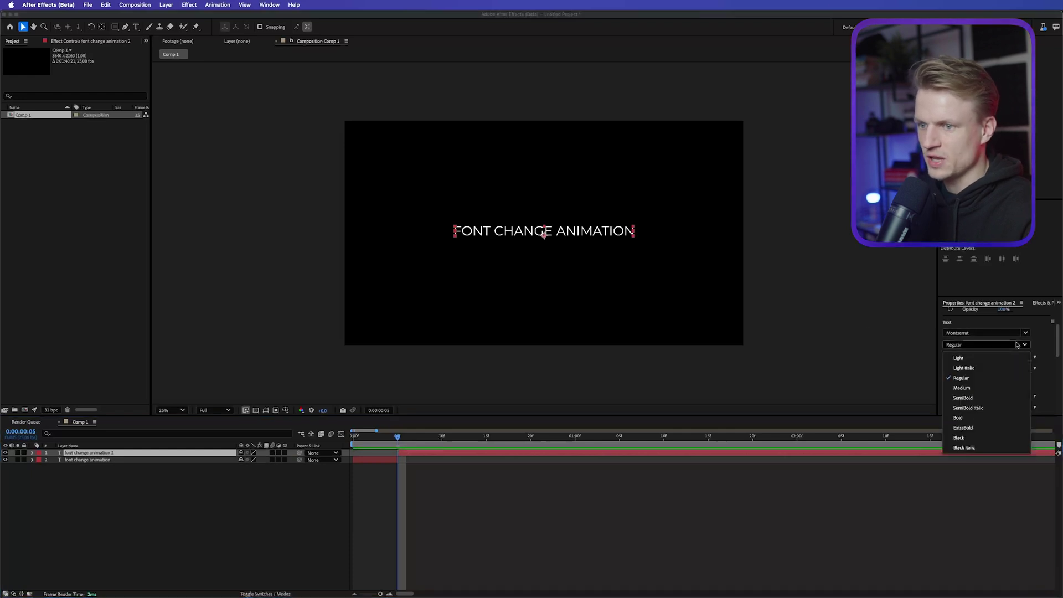
left_click(961, 418)
Split the bold text segment at 0:00:00:10 and set the third segment's font to Iowan Old Style.
left_click_drag(397, 437, 442, 442)
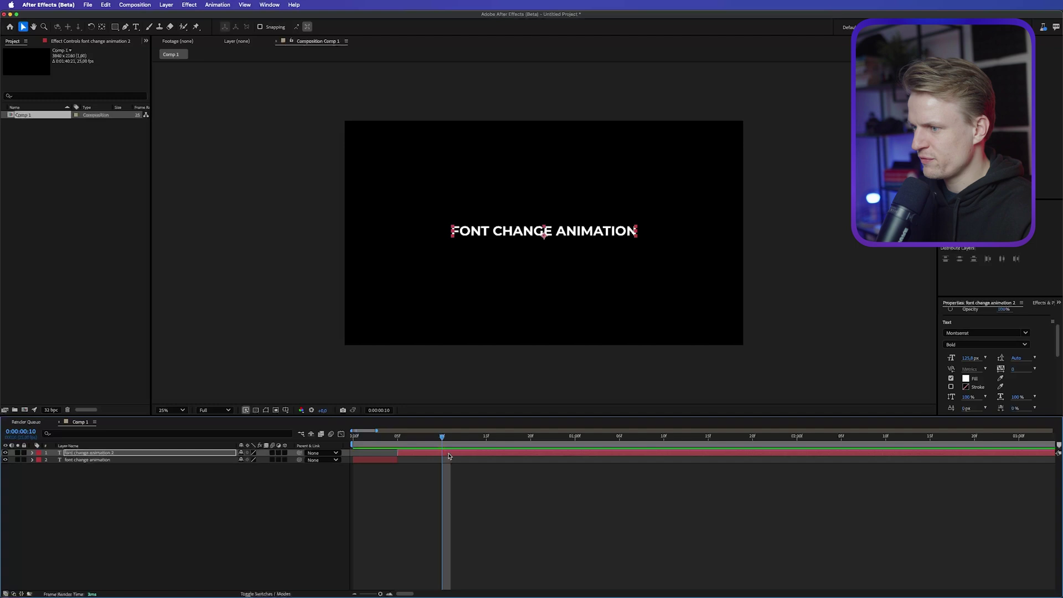
left_click(449, 455)
key("super+shift+d")
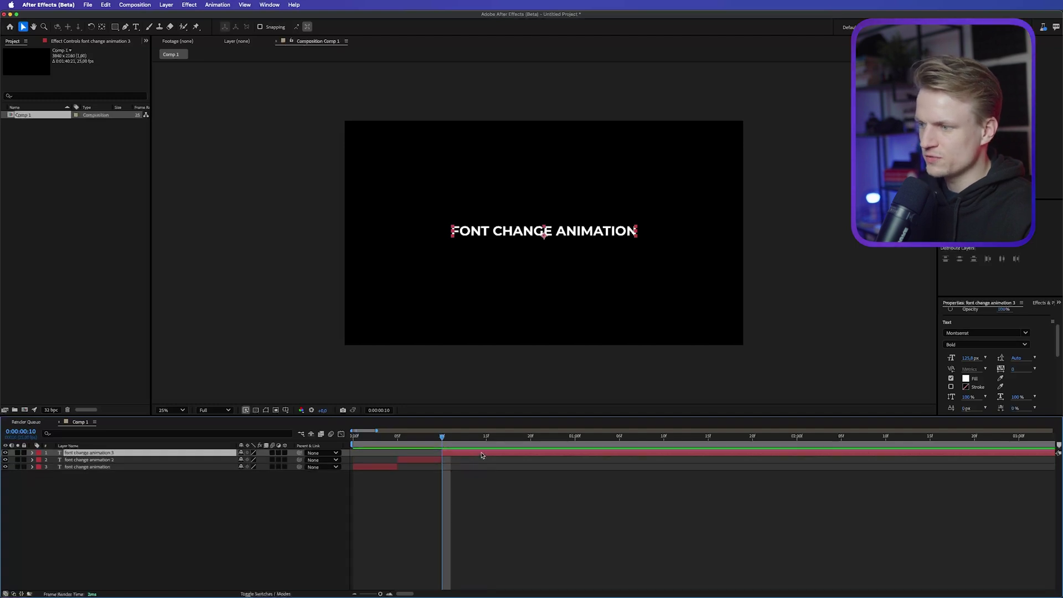
left_click(1025, 334)
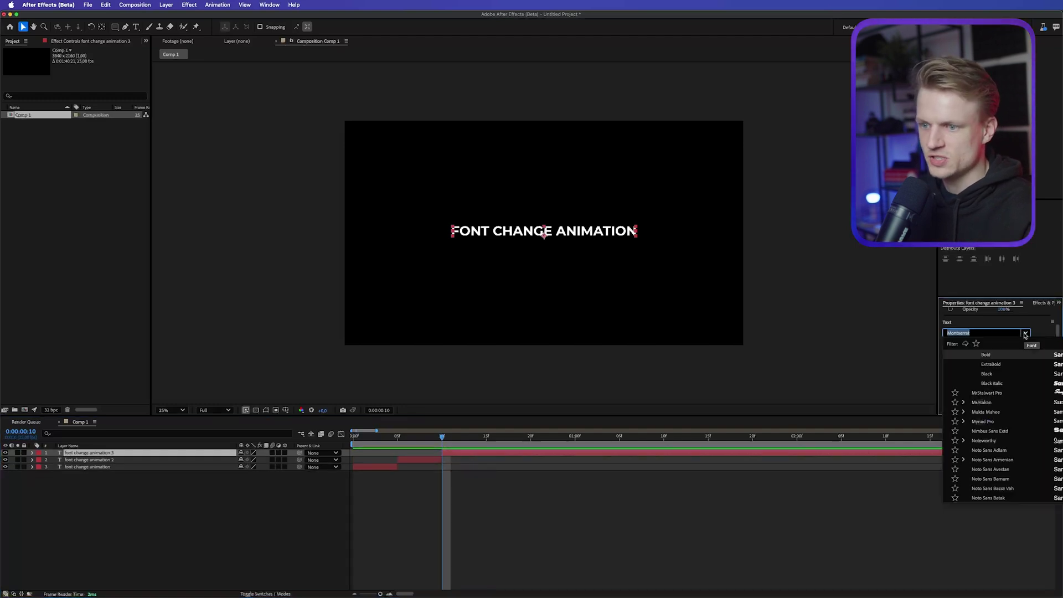
scroll(1016, 360, "up", 5)
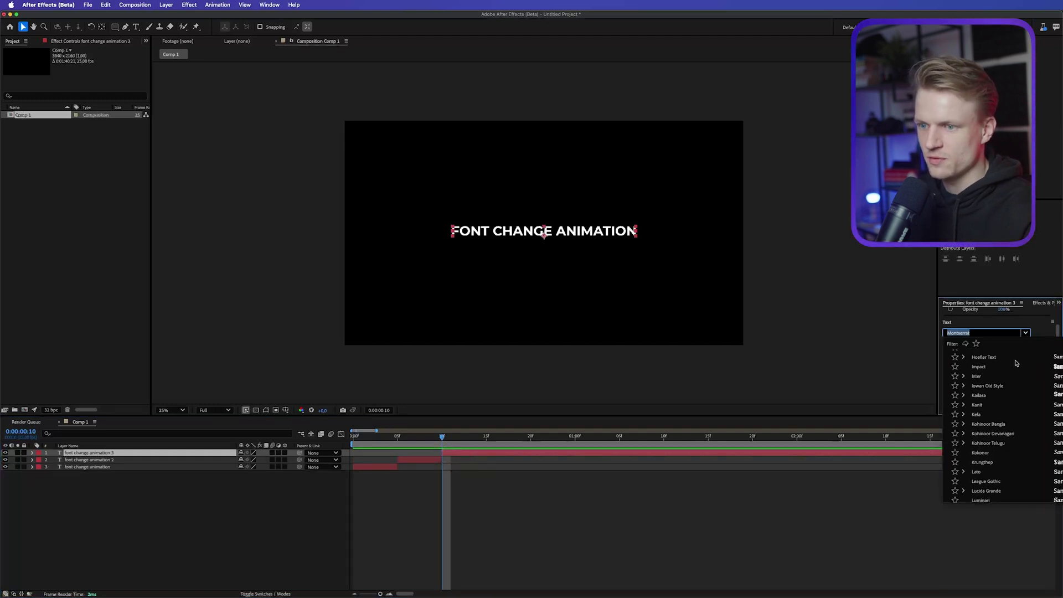
left_click(987, 386)
Preview the font changes from the start of the composition and examine the three text segments.
left_click(354, 443)
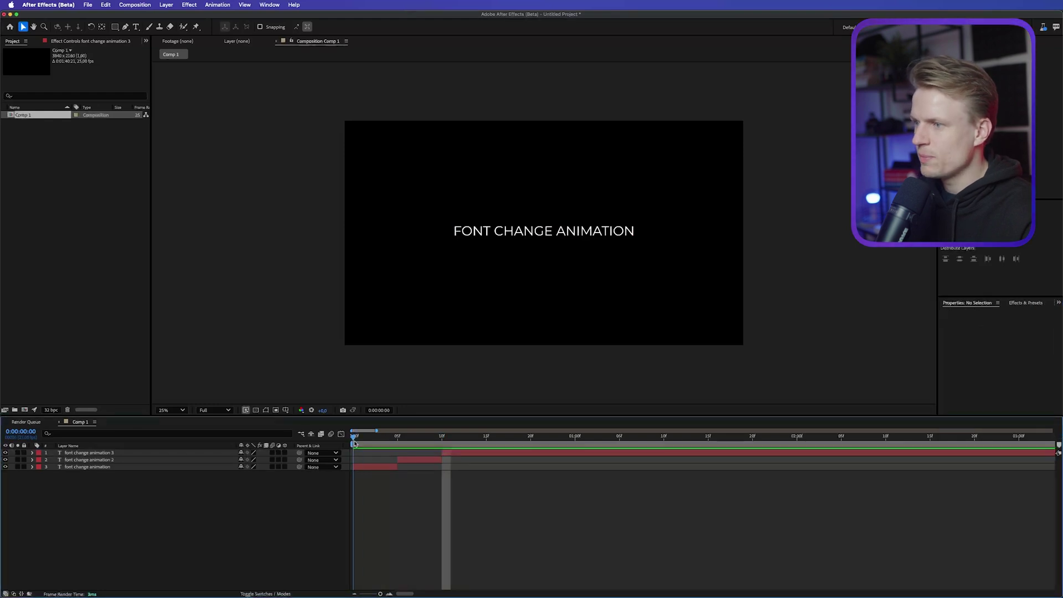
key("space")
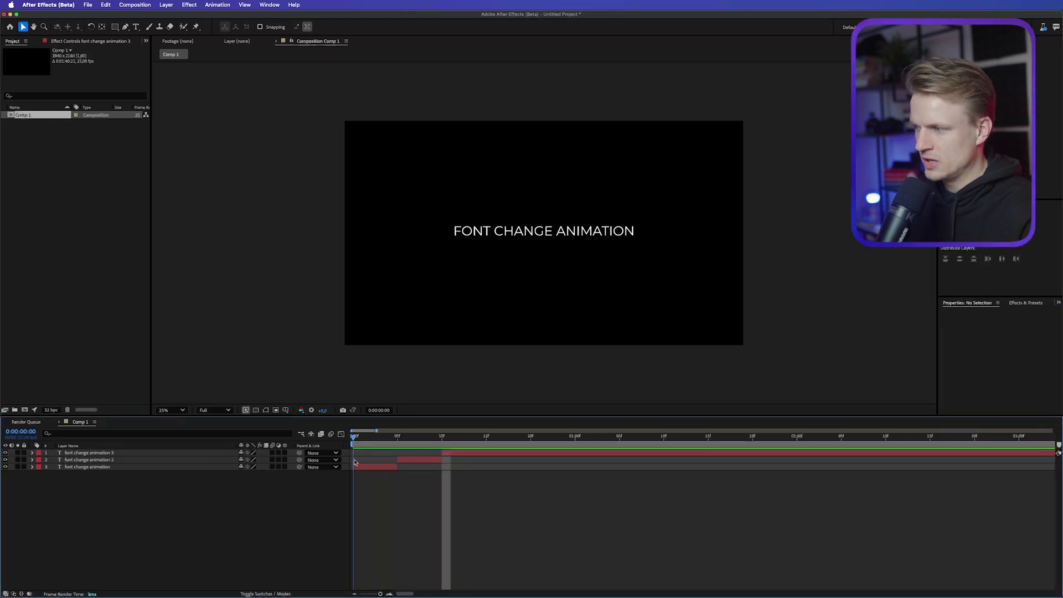
left_click_drag(354, 462, 326, 467)
left_click(126, 466)
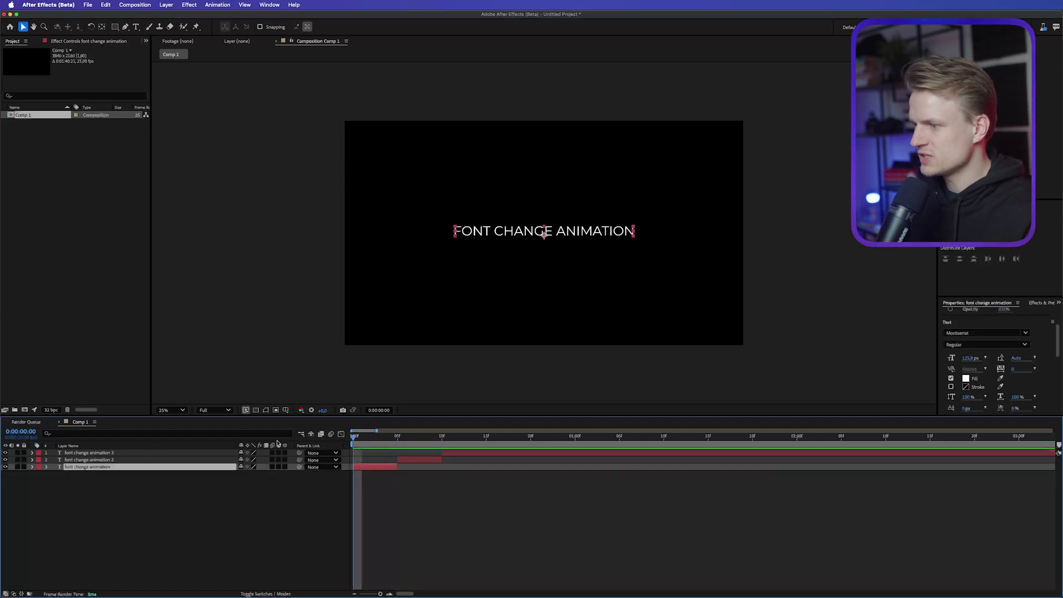
left_click(440, 460)
left_click_drag(365, 437, 486, 467)
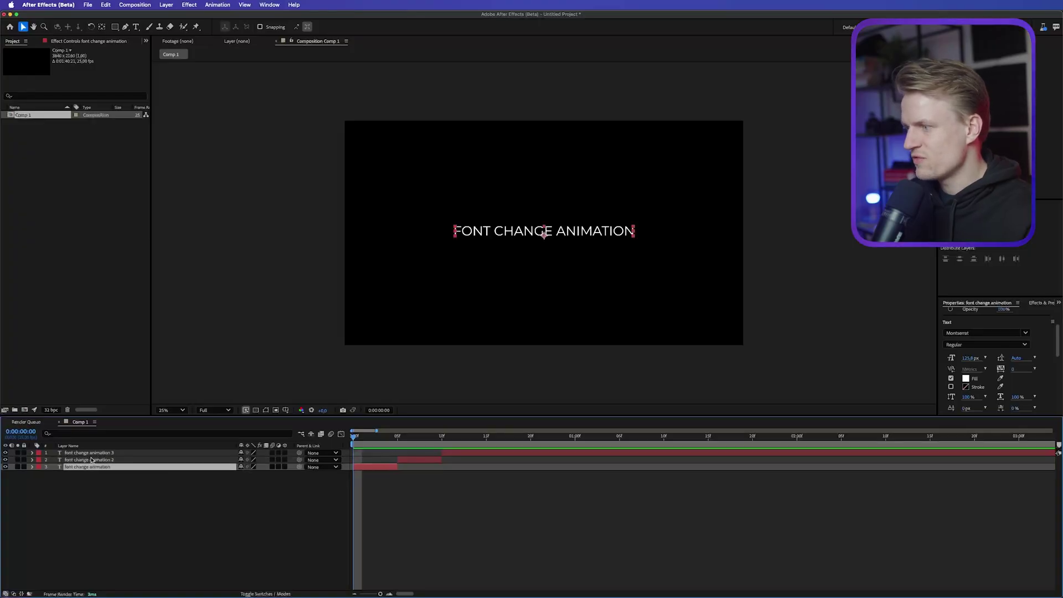
Delete the second and third text layers, leaving only the original text layer.
left_click(92, 460)
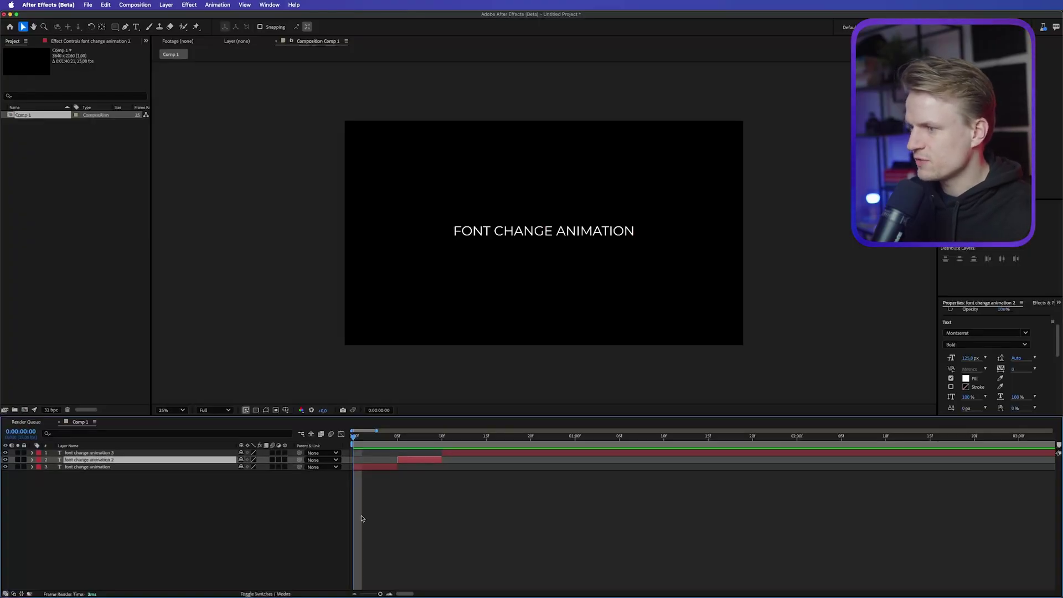
left_click(79, 453, "shift")
key("Delete")
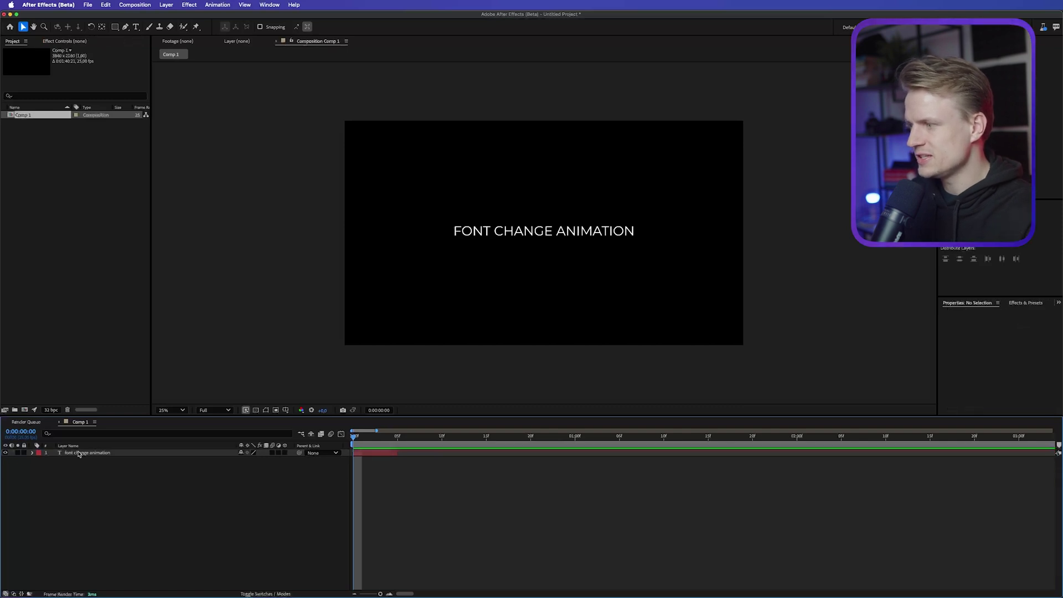
Extend the remaining text layer's out point well beyond frame 5 to lengthen its duration.
left_click(82, 452)
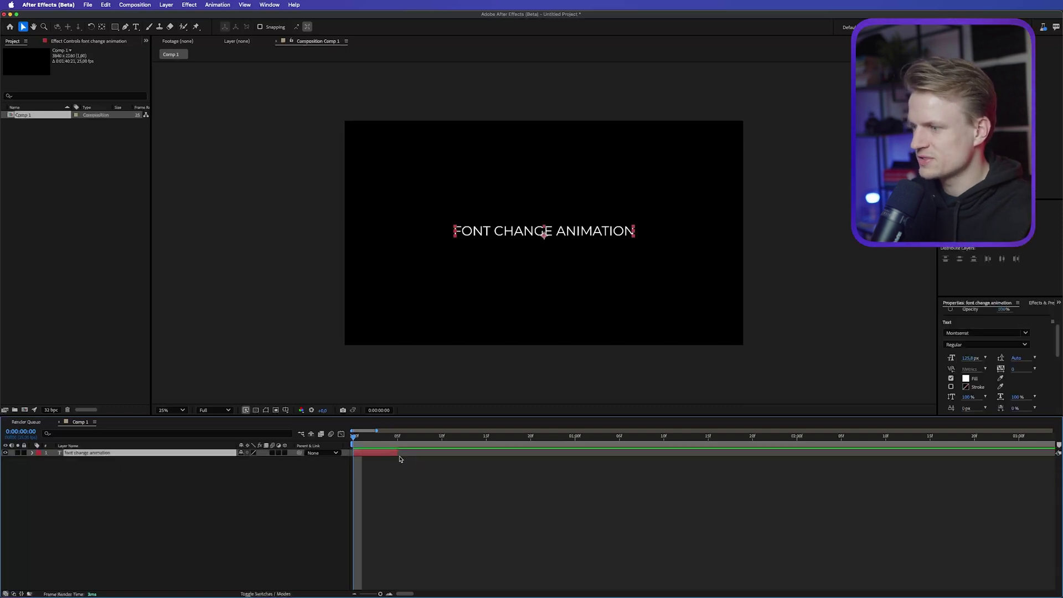
left_click_drag(397, 454, 1032, 453)
scroll(701, 498, "left", 5)
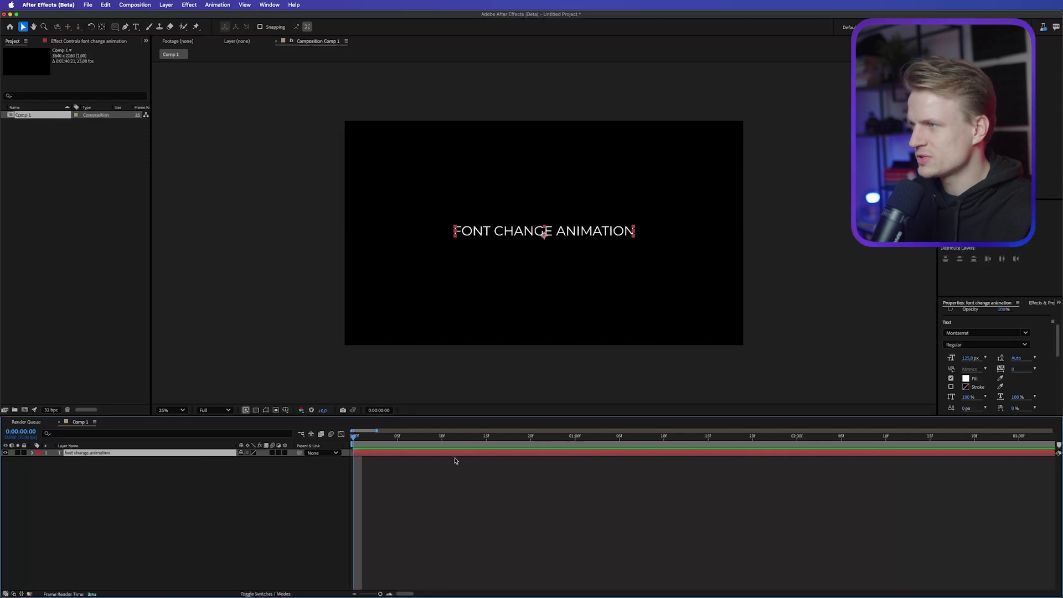
Add a new null object layer to the composition.
left_click(166, 5)
mouse_move(172, 17)
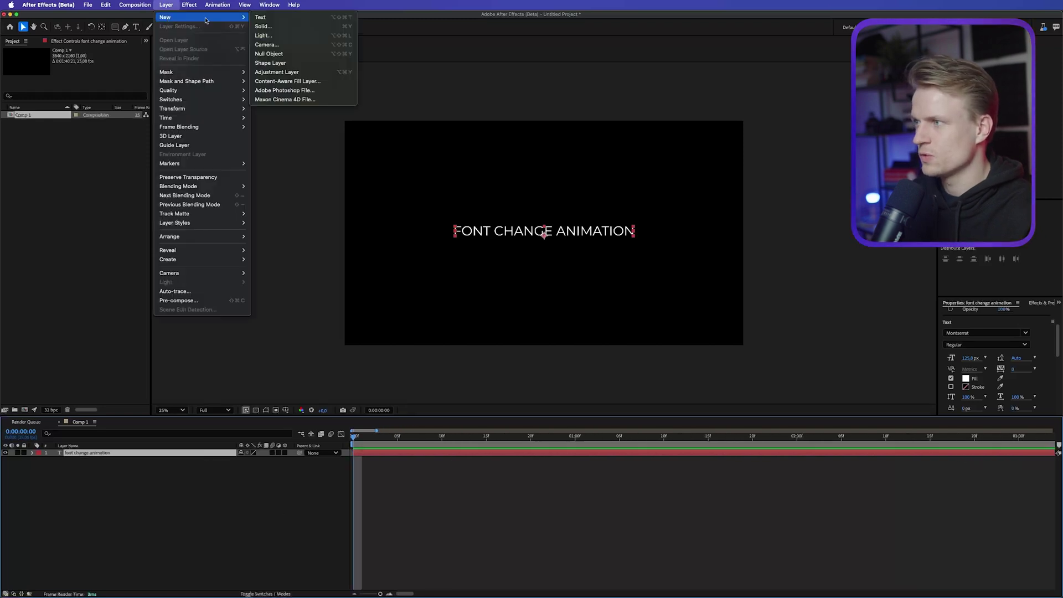
left_click(271, 54)
Find the Slider Control effect with the search term "slider" and apply it to the null layer.
left_click(1041, 302)
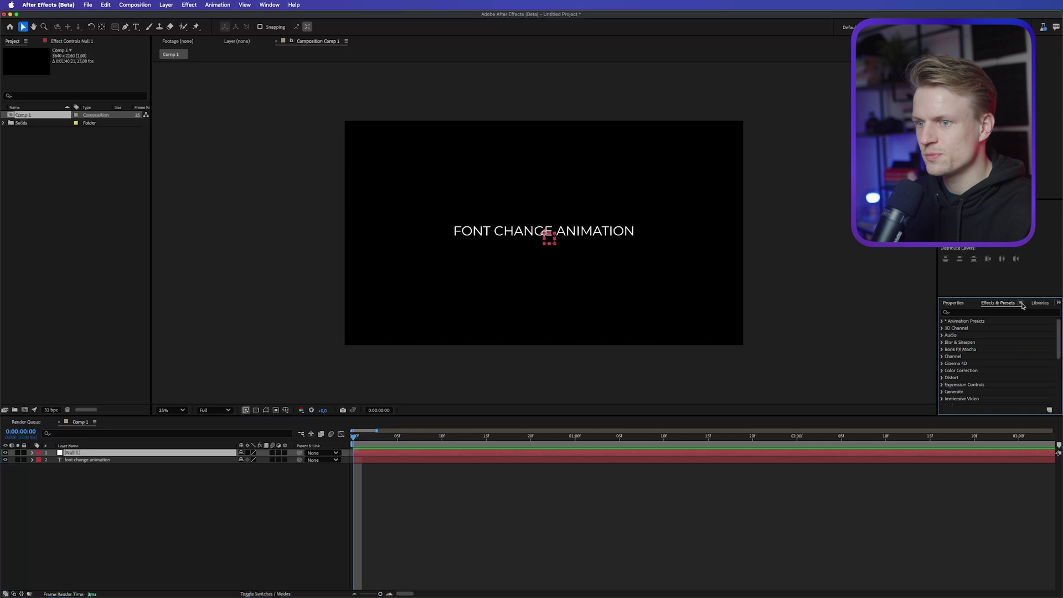
left_click(978, 313)
type("slider")
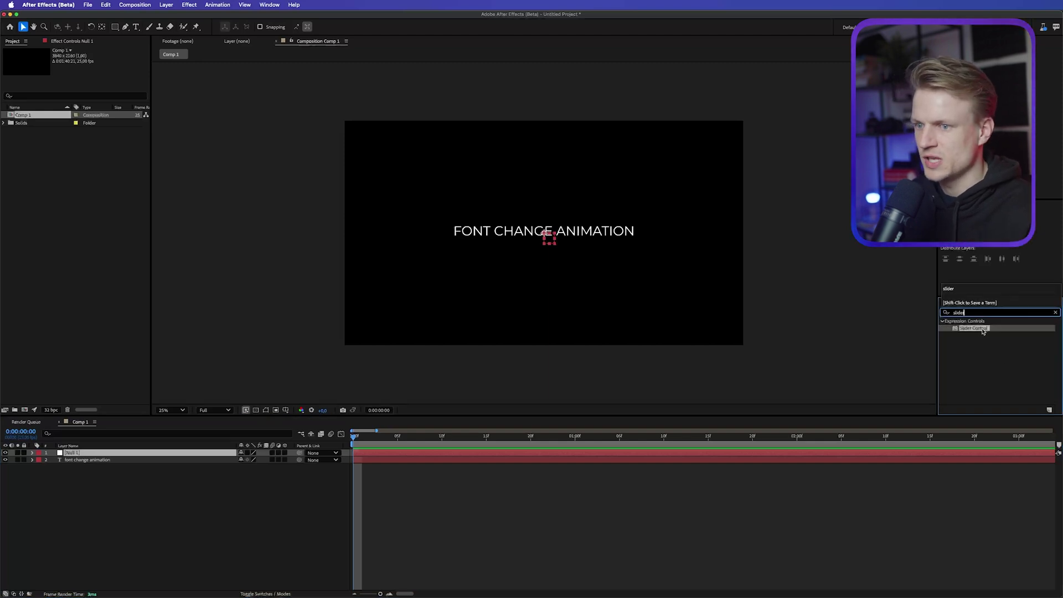
left_click_drag(983, 331, 133, 453)
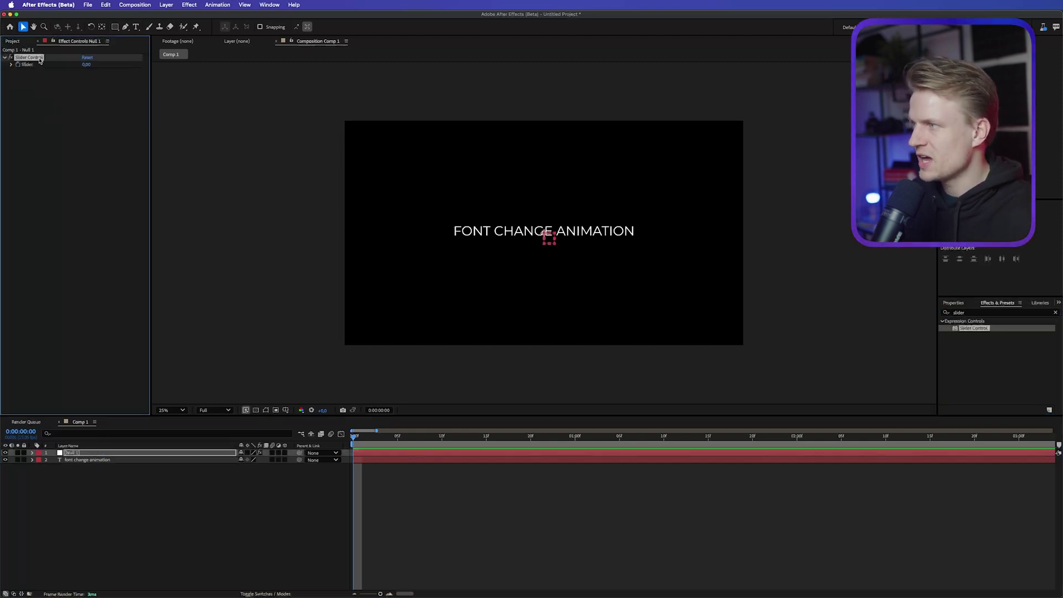
Rename the Slider Control effect on the null layer.
right_click(40, 60)
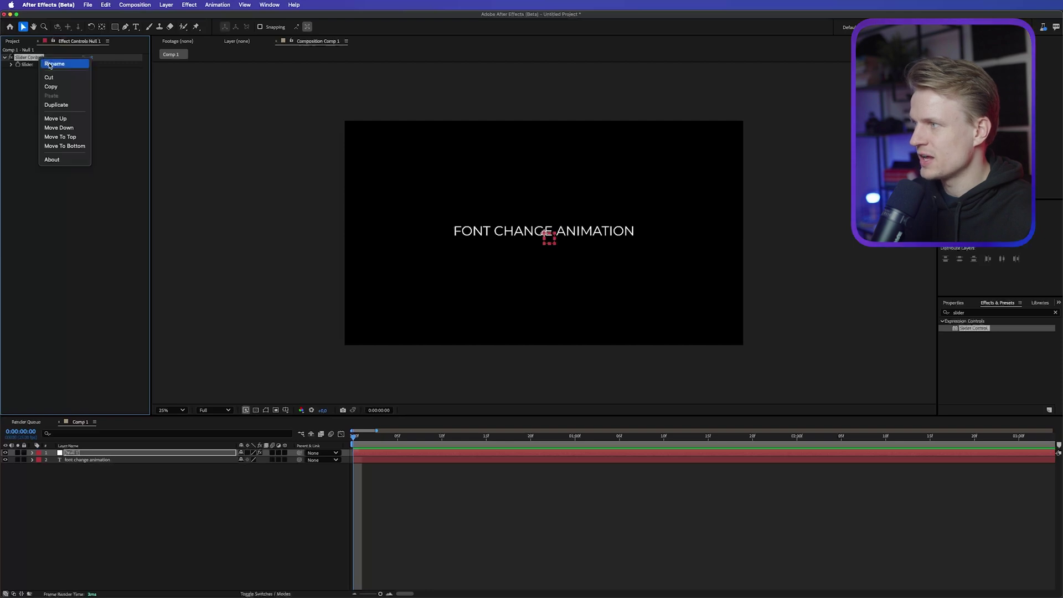
left_click(54, 64)
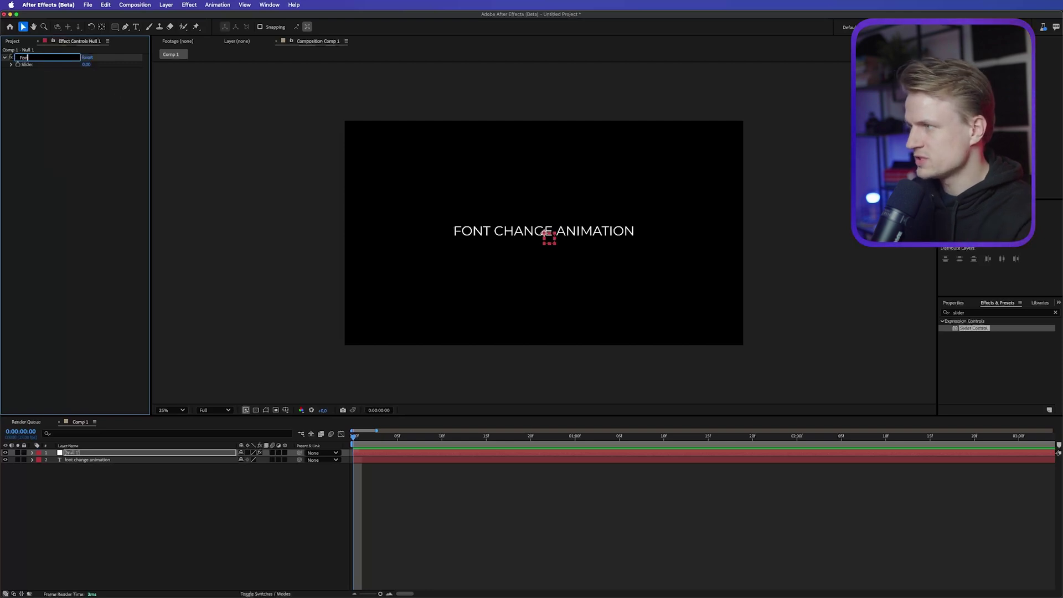
key("Return")
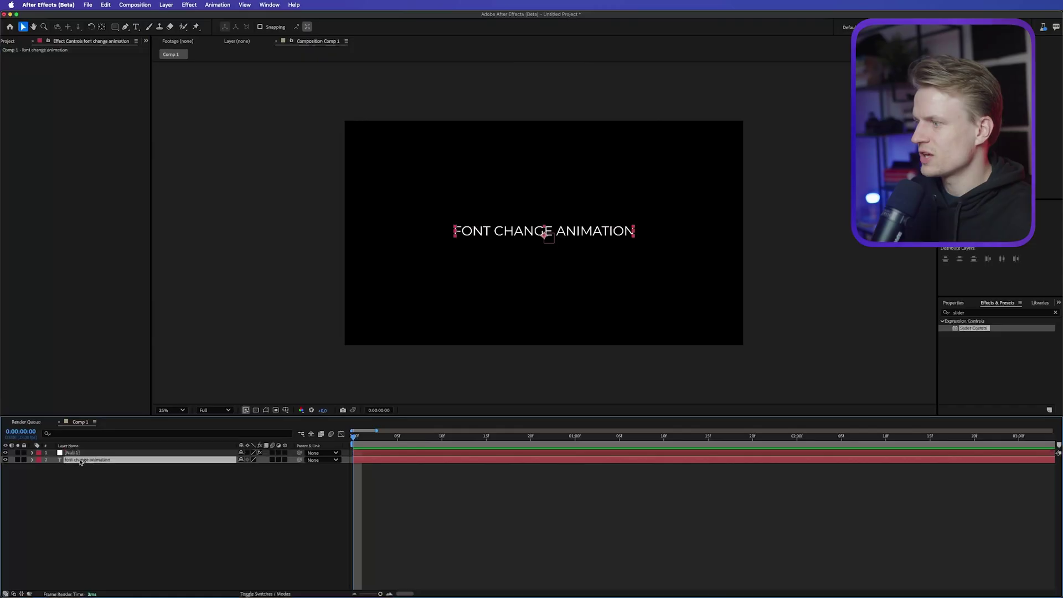
Paste an Opacity expression on the text layer giving 100 when the rounded Font Changer slider on Null 1 equals the layer index, otherwise 0.
key("t")
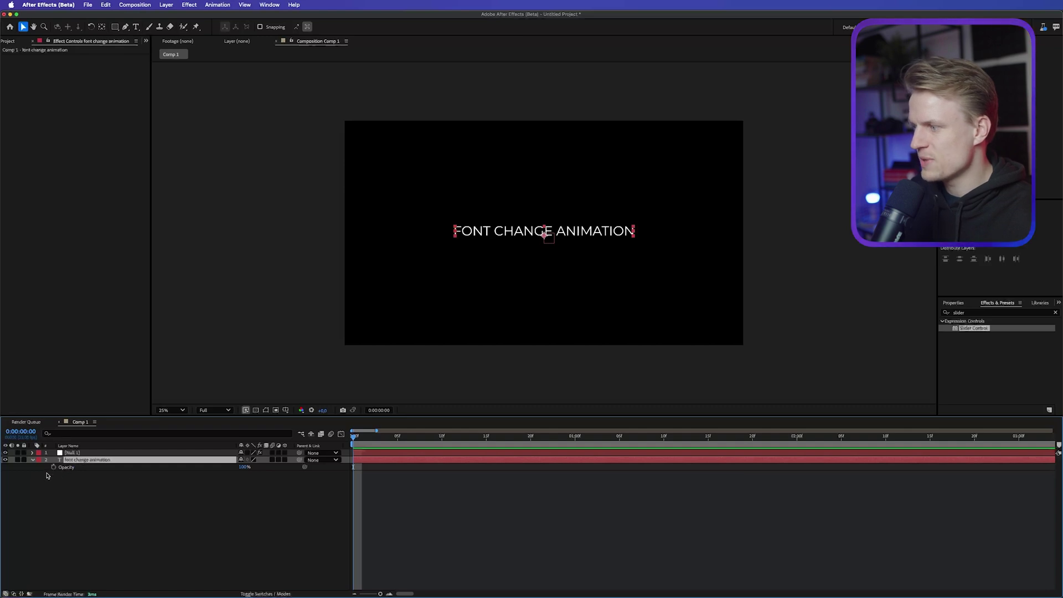
left_click(53, 468, "alt")
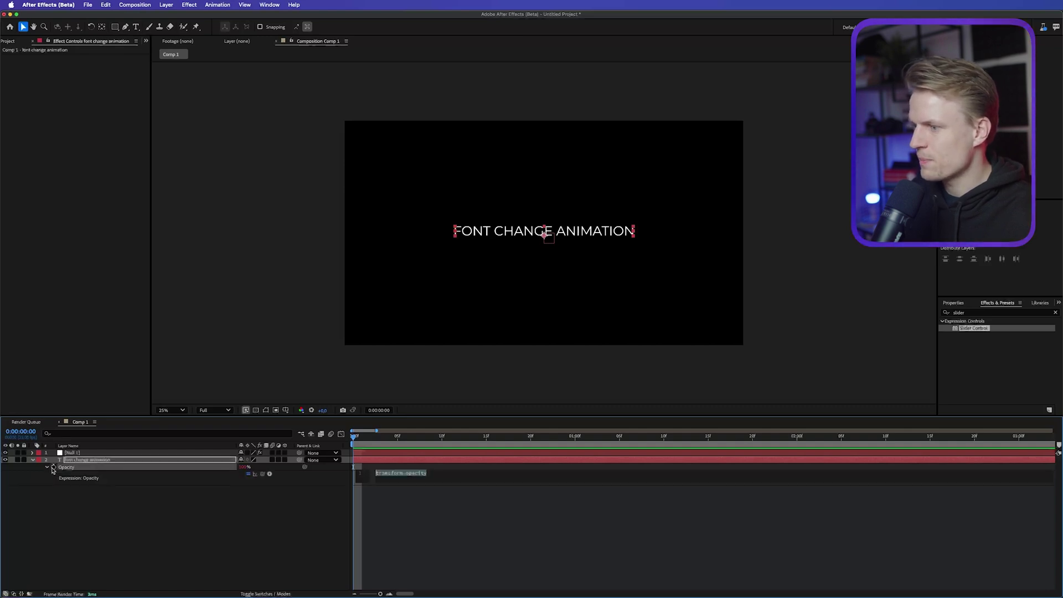
key("super+v")
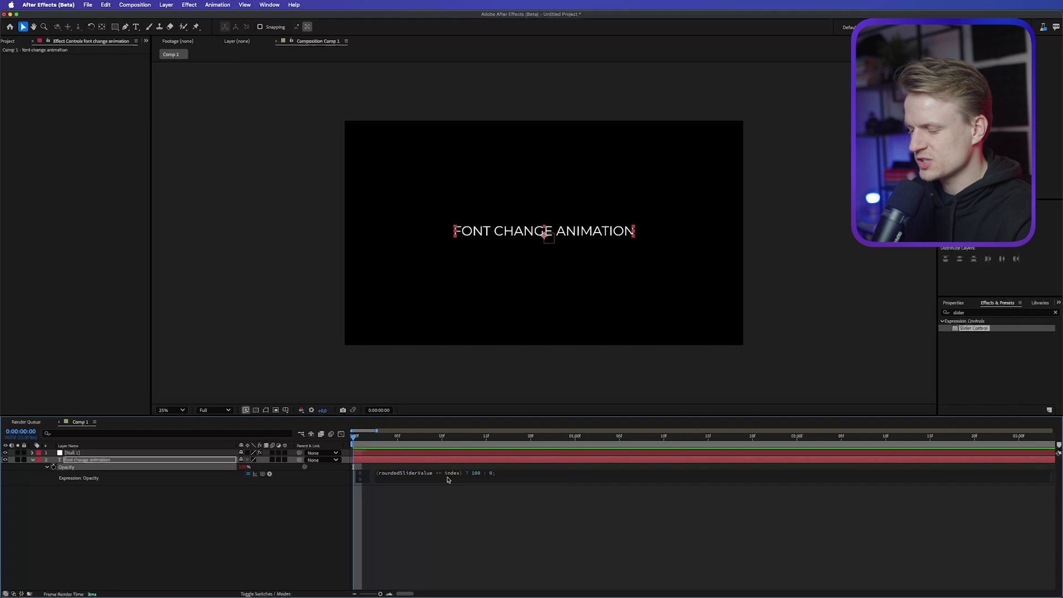
left_click(472, 536)
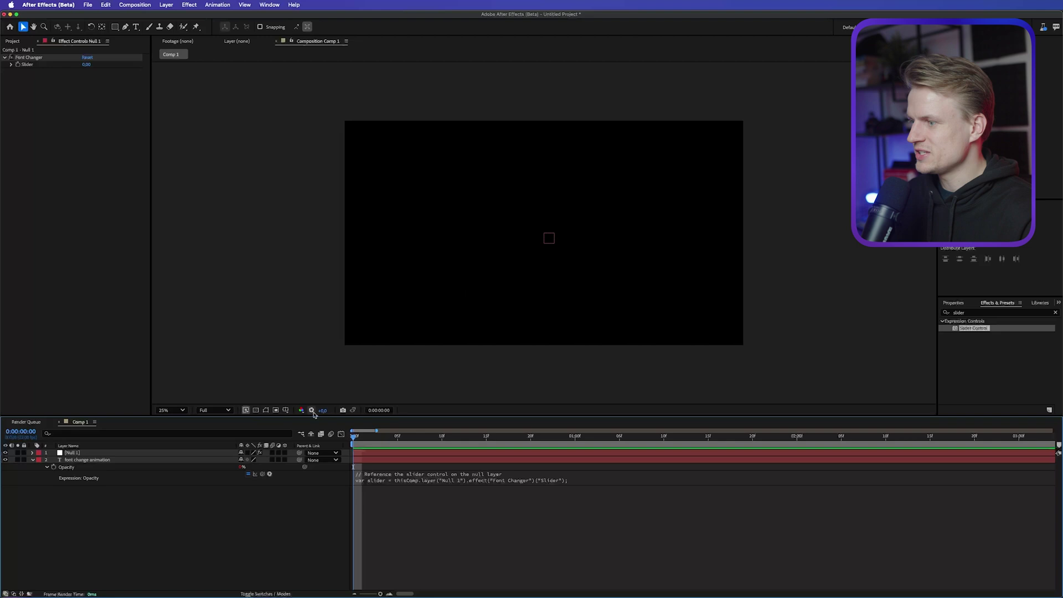
Set the Font Changer slider on the null layer to 2 to match the text layer's index.
left_click(101, 453)
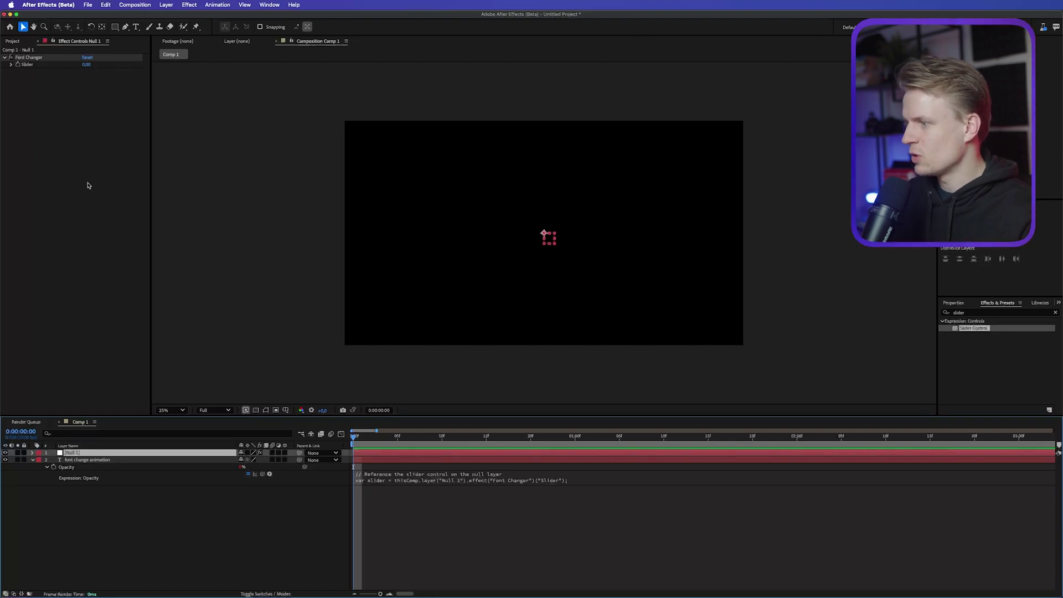
left_click(48, 461)
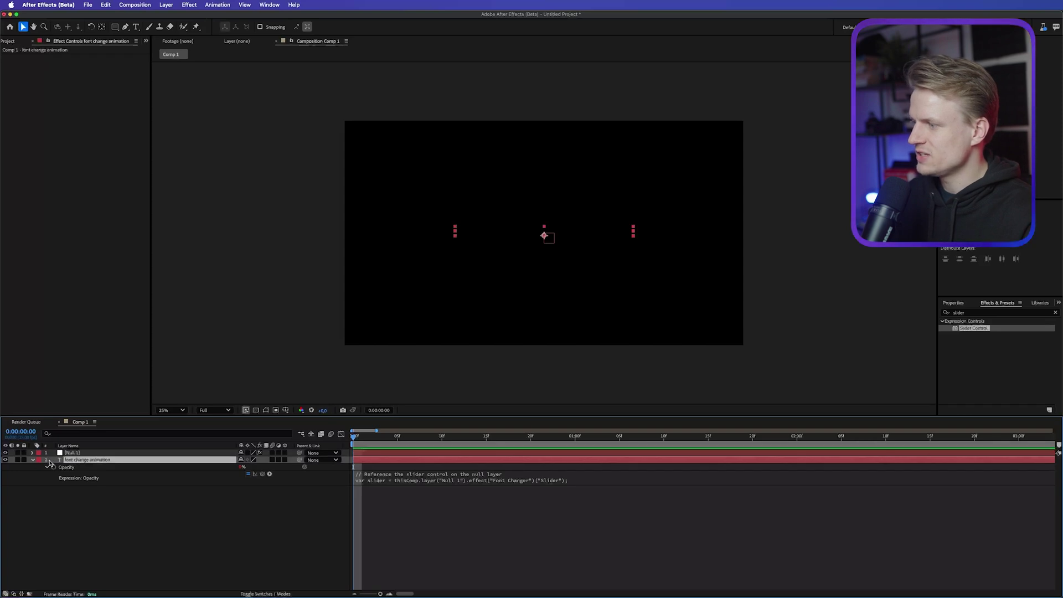
left_click(83, 452)
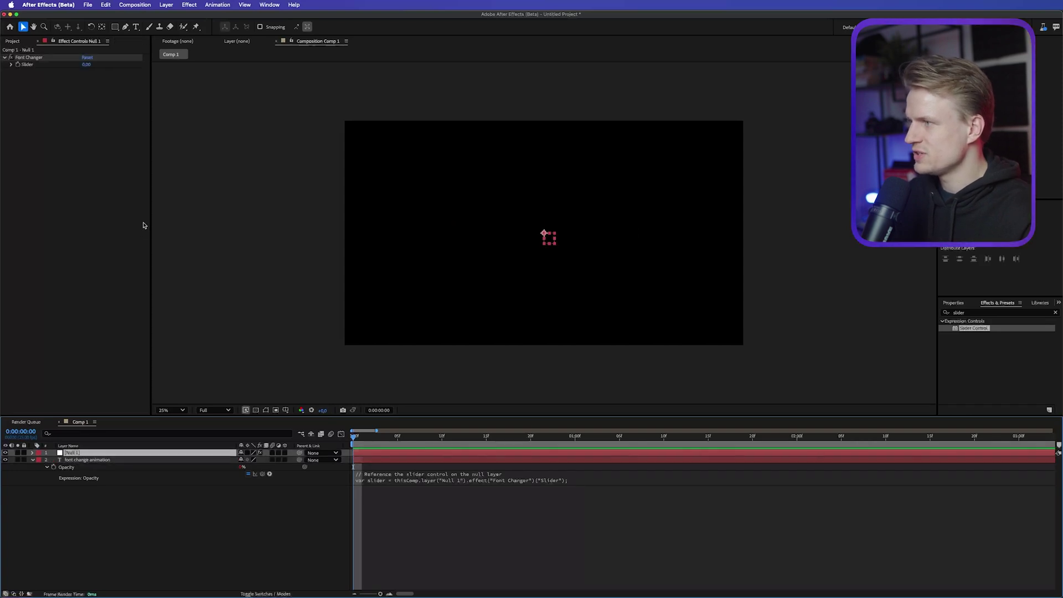
left_click_drag(83, 66, 87, 65)
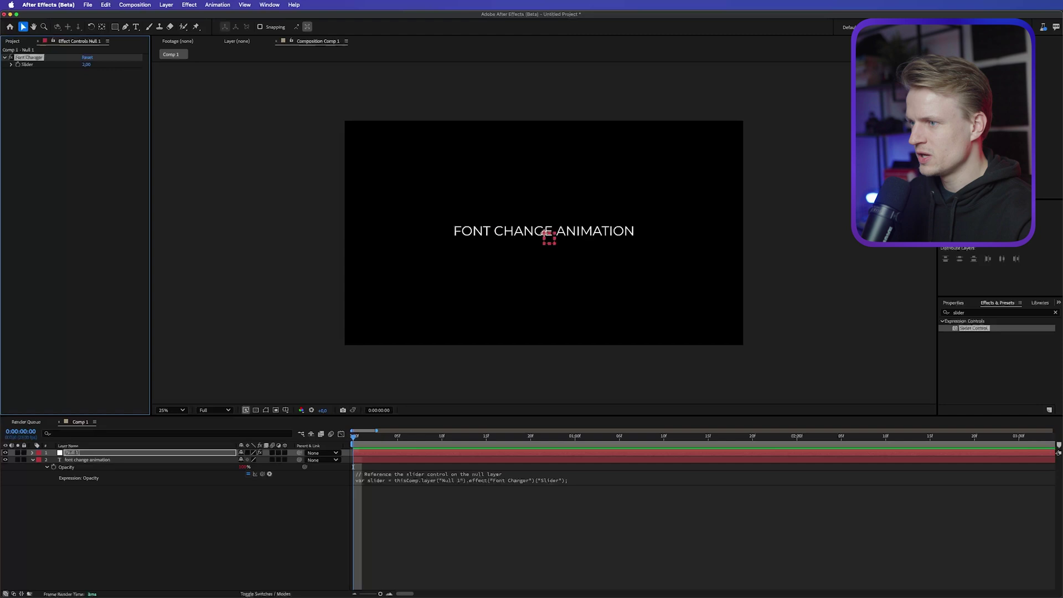
Duplicate the text layer and change the copy's font to Lato.
left_click(500, 224)
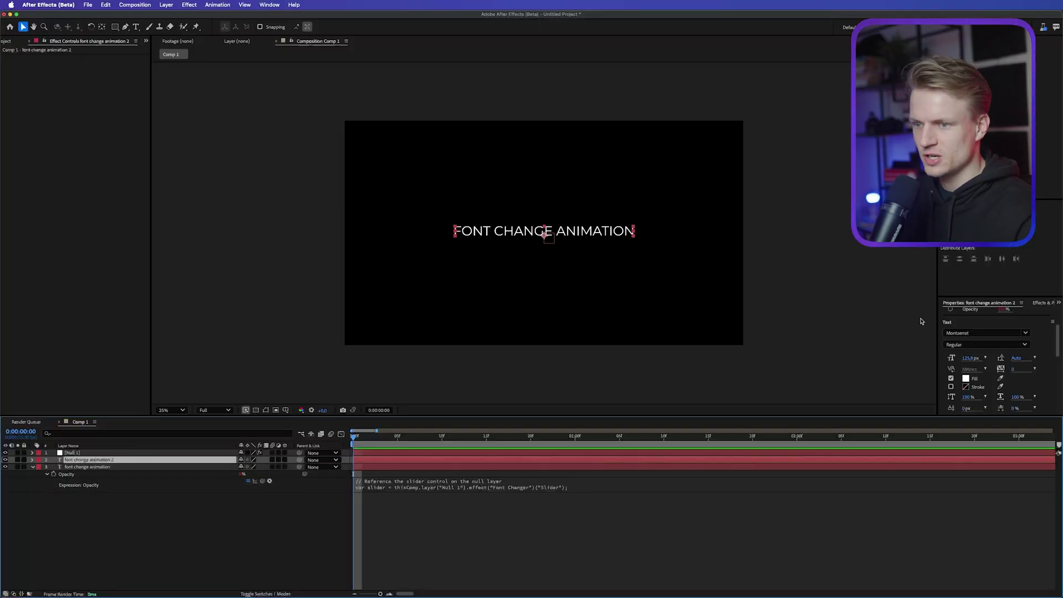
left_click(961, 332)
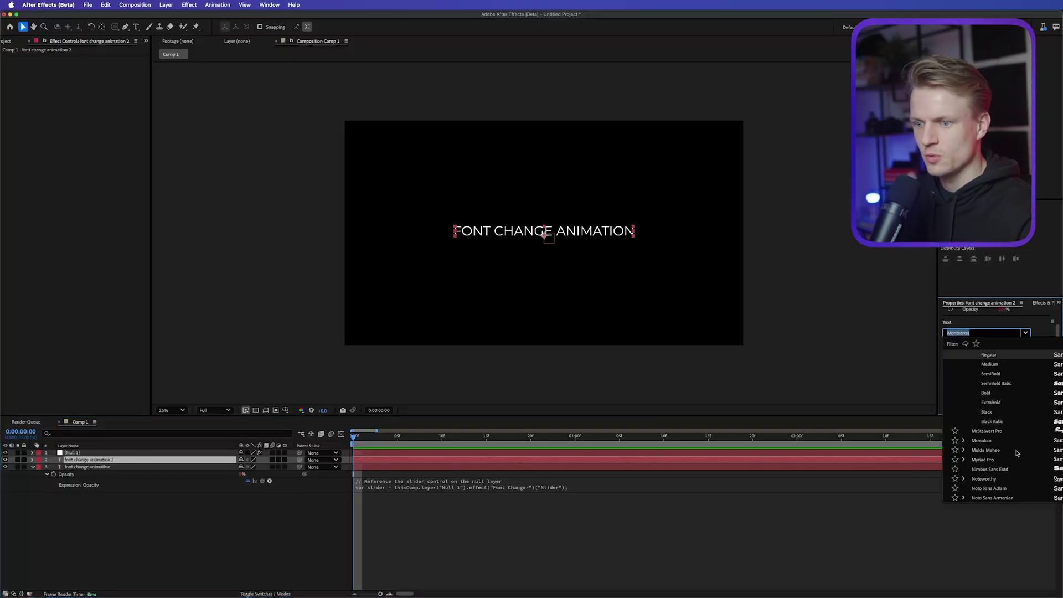
scroll(1016, 453, "up", 5)
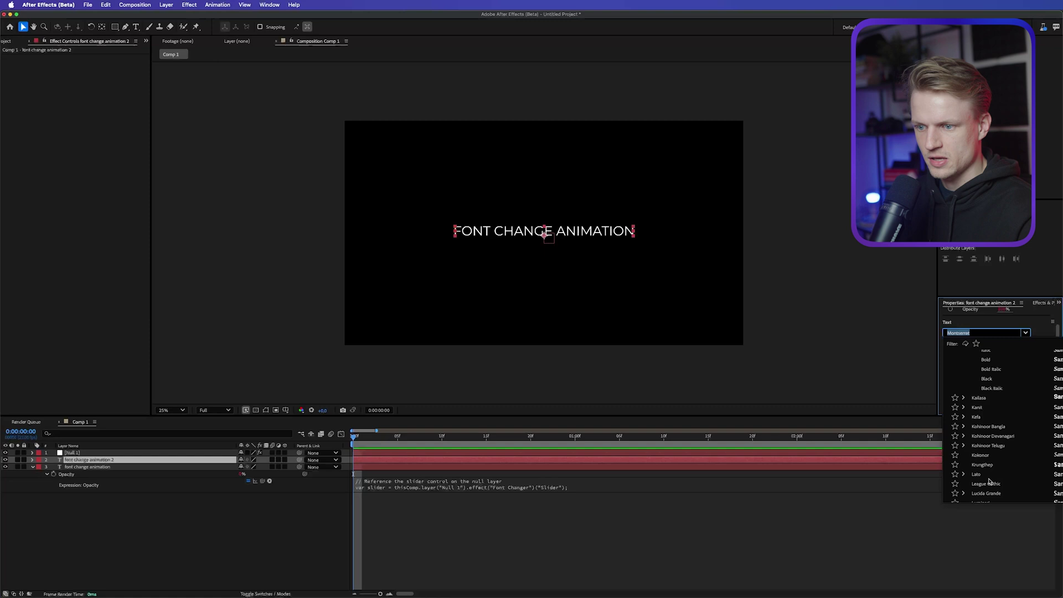
left_click(977, 475)
Duplicate the Lato text layer and change the new copy's font to Eurostile Extd.
key("super+d")
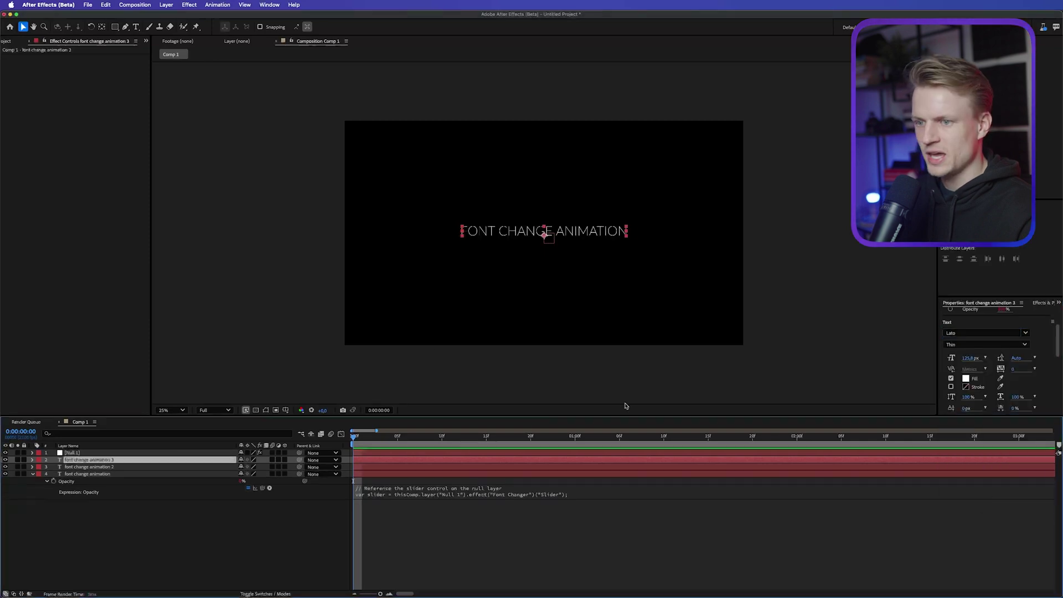
left_click(975, 332)
scroll(1003, 360, "up", 5)
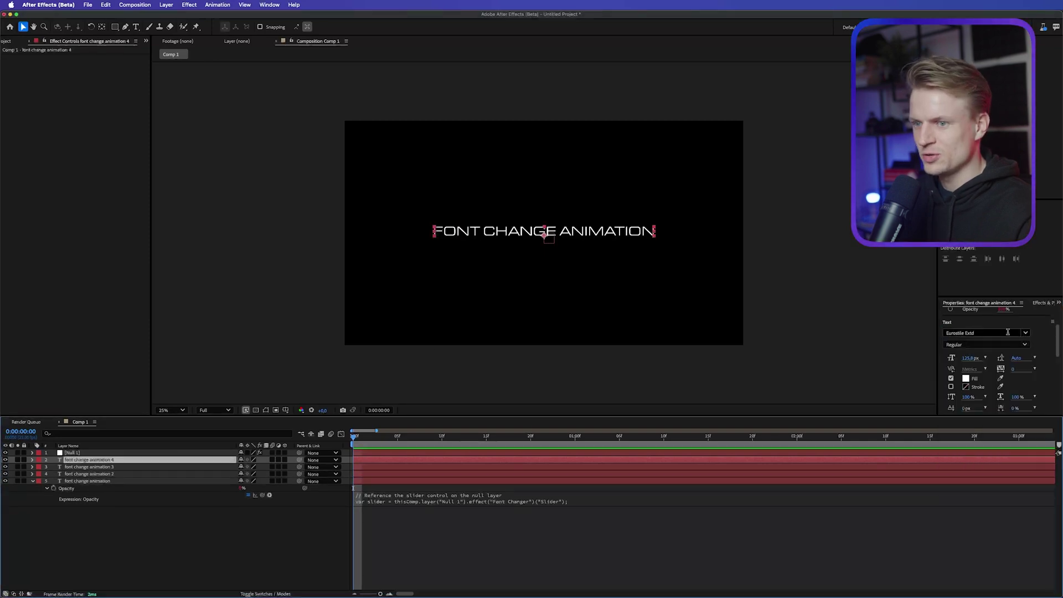
left_click(1007, 332)
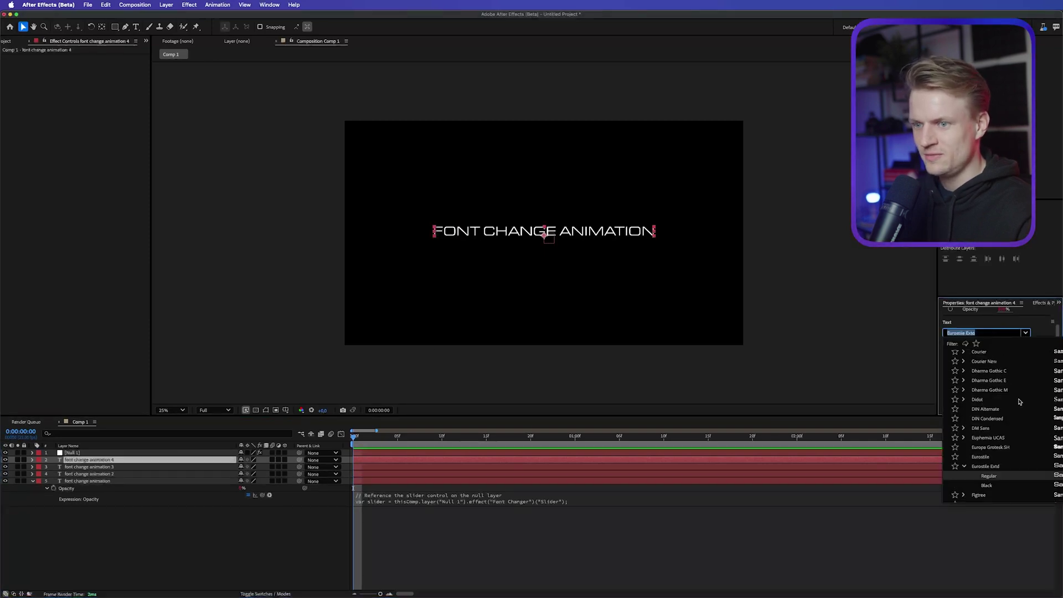
Create further duplicates of the text layer, giving each a different font such as Chalkboard, until there are nine text layers.
left_click(979, 387)
key("super+d")
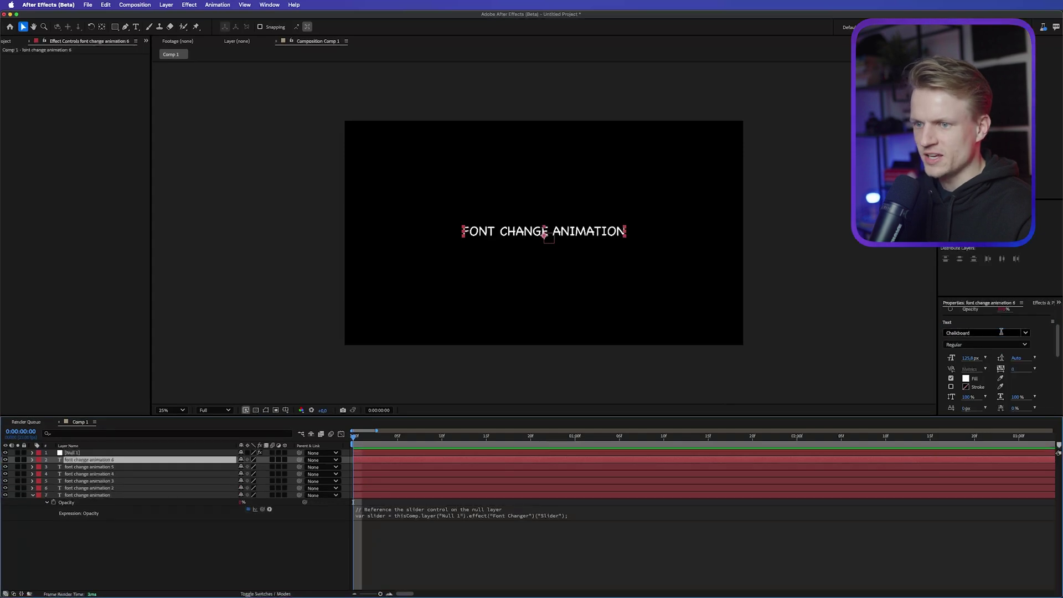
left_click(1000, 332)
scroll(1015, 415, "down", 10)
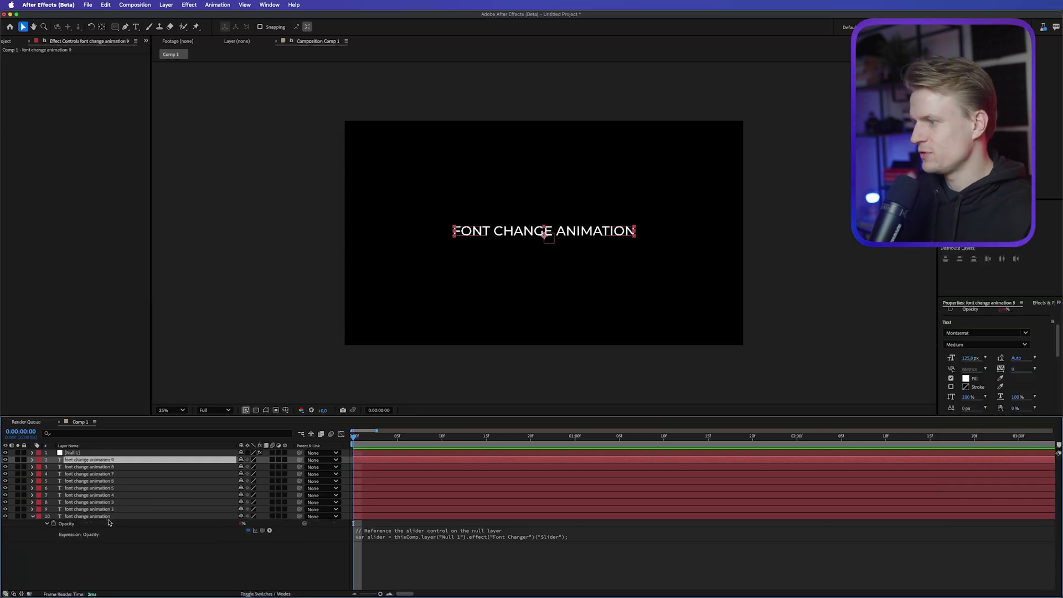
left_click(107, 516)
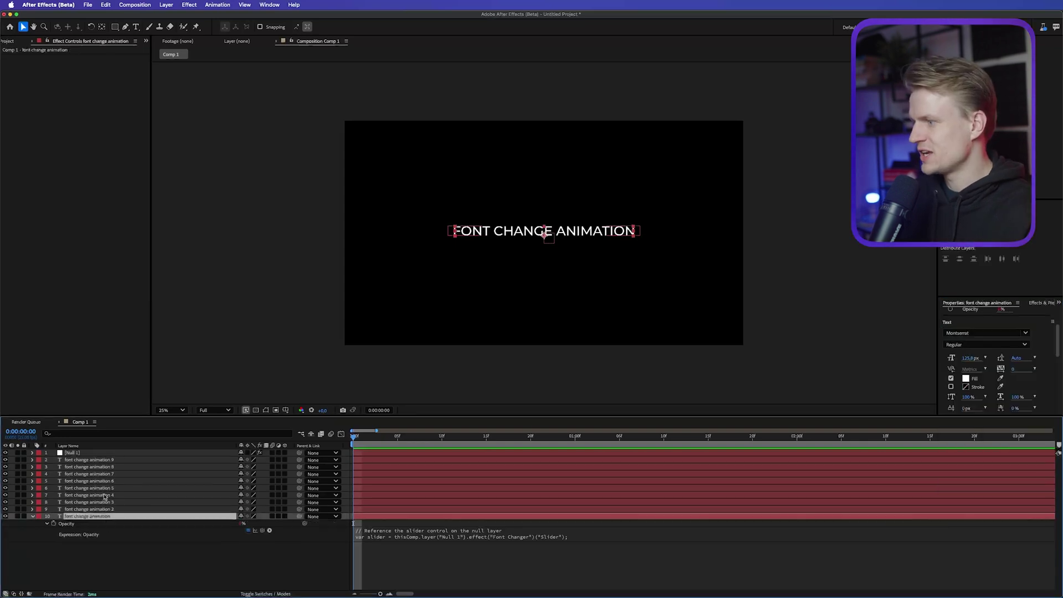
left_click(99, 459)
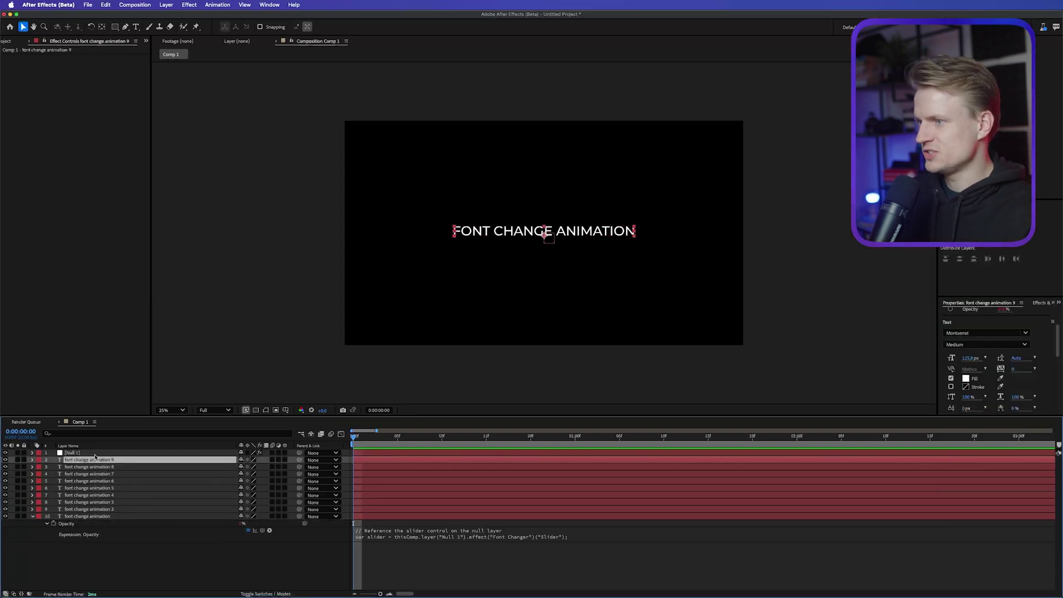
left_click(93, 453)
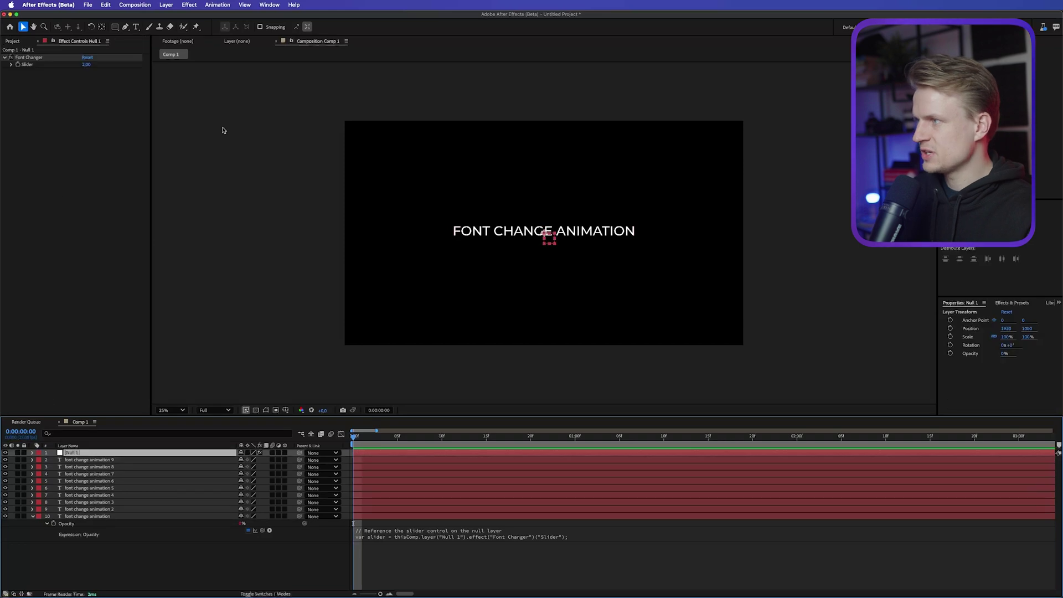
left_click(121, 481)
Keyframe the null's Font Changer slider from 2 at the first frame to 10 at 1 second.
left_click(89, 453)
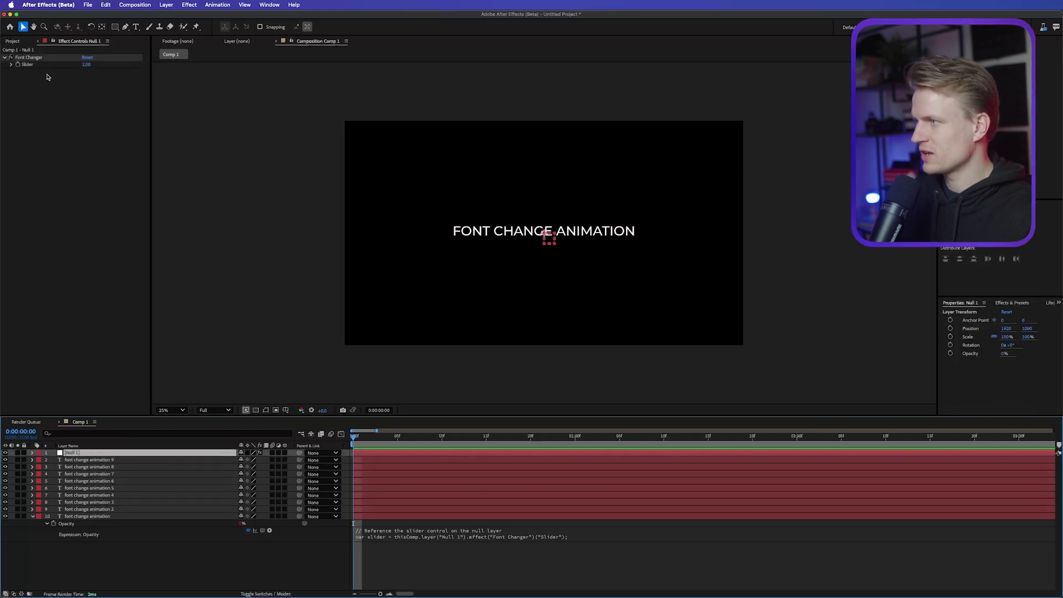
left_click(18, 66)
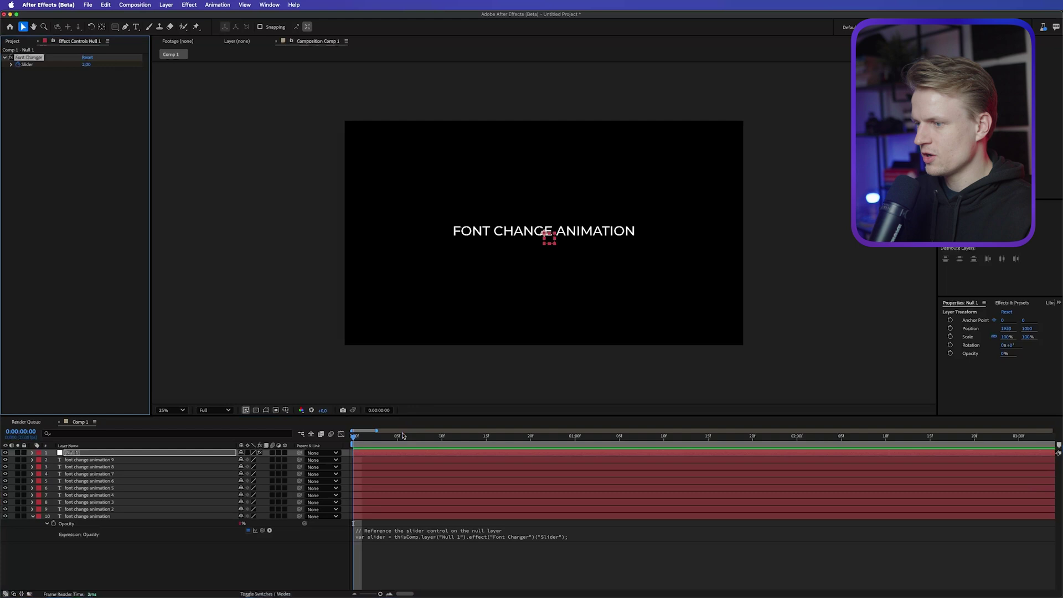
left_click(575, 437)
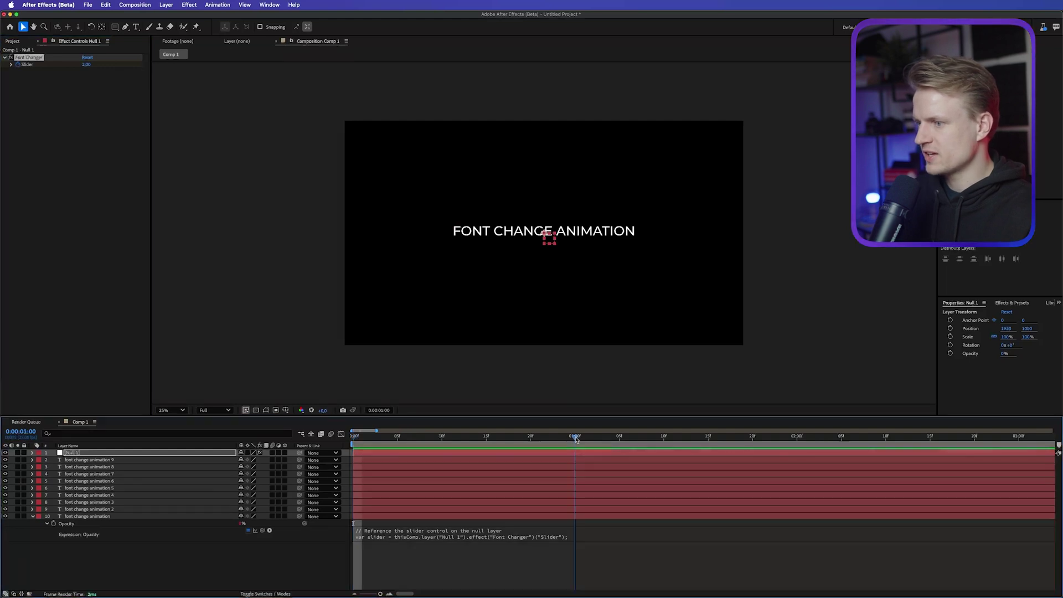
left_click(86, 65)
type("10")
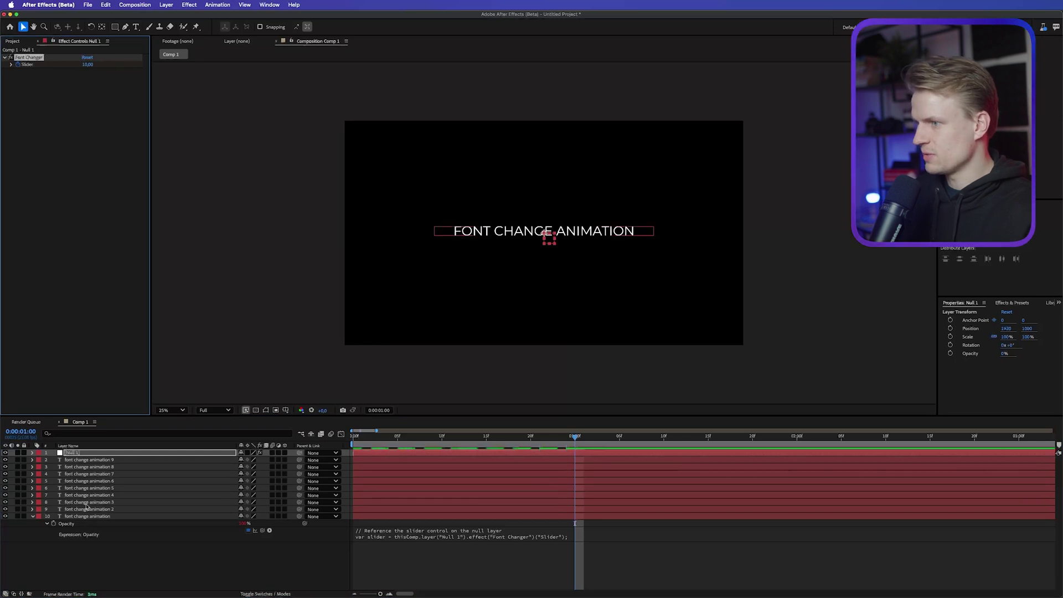
Preview the font change animation from the start of the composition and scrub through its frames.
left_click_drag(574, 439, 340, 441)
key("space")
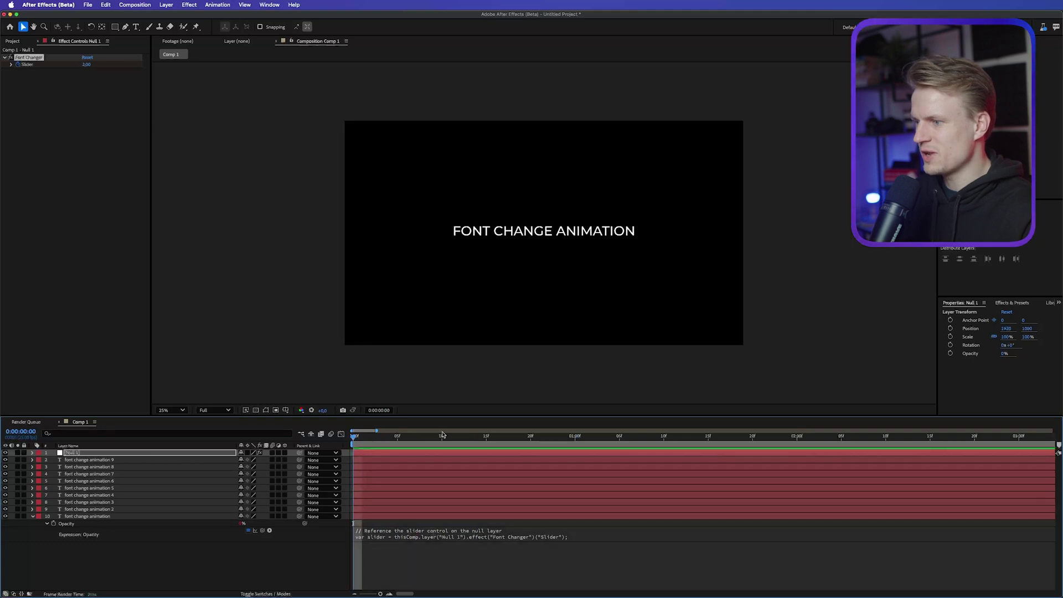
key("space")
key("space")
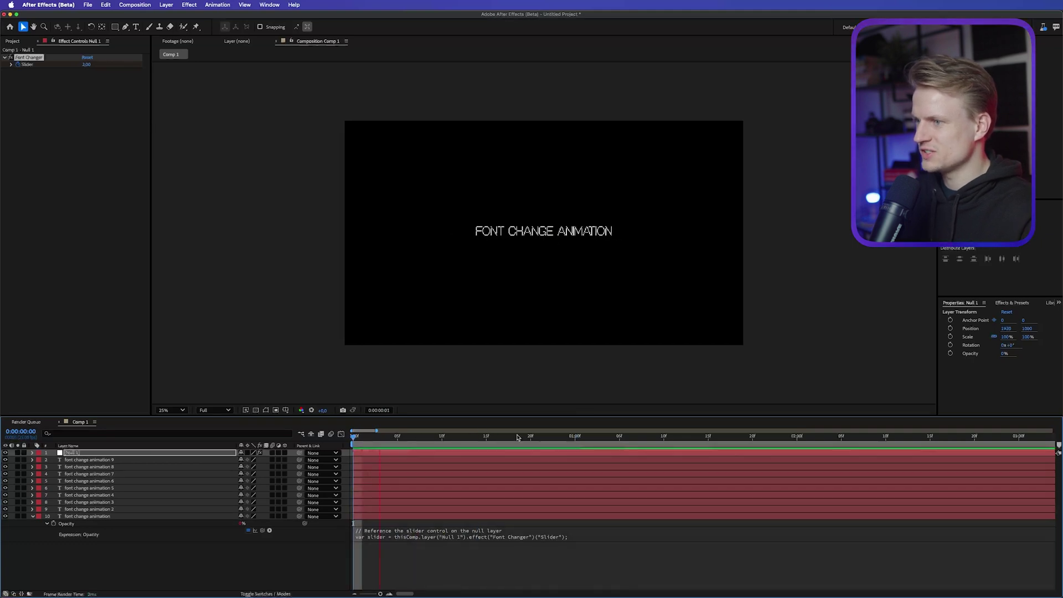
key("space")
left_click_drag(512, 437, 415, 437)
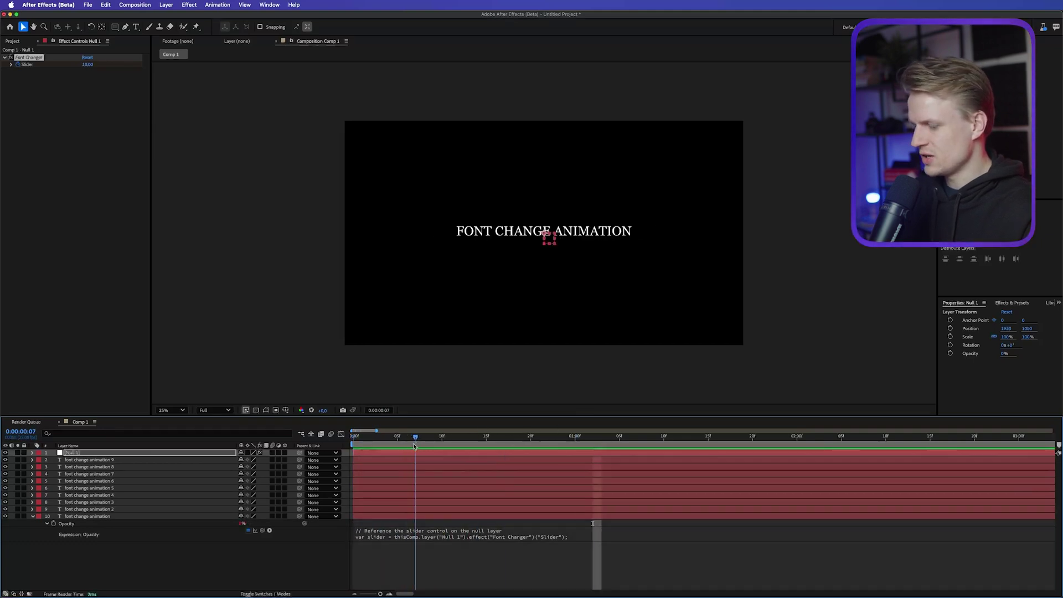
Reveal the Slider keyframes, try the end keyframe at 2 seconds for a slower change, and return it to 1 second.
key("u")
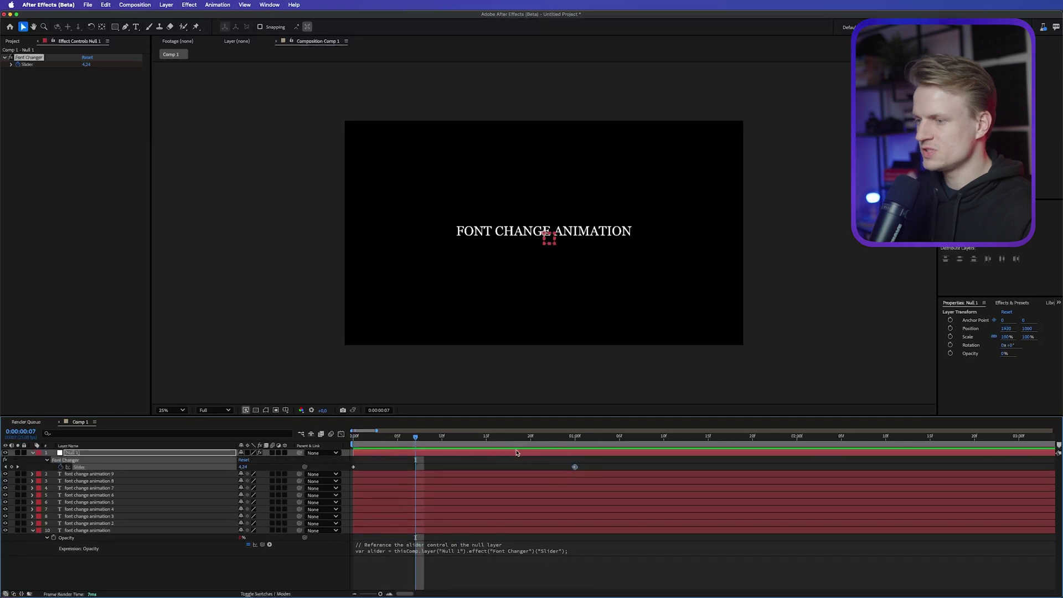
left_click(575, 474)
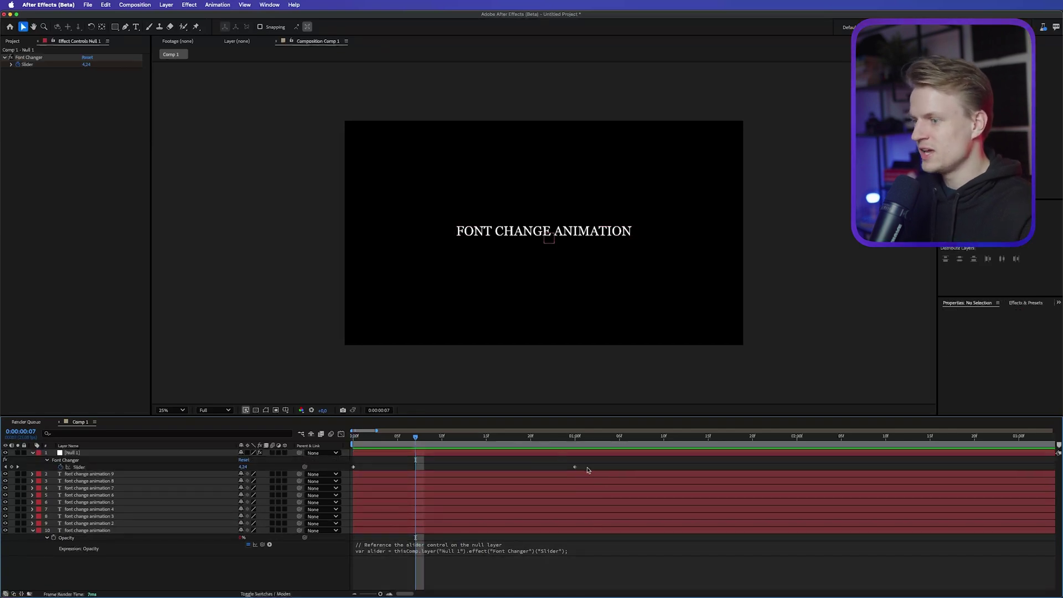
left_click_drag(574, 469, 801, 474)
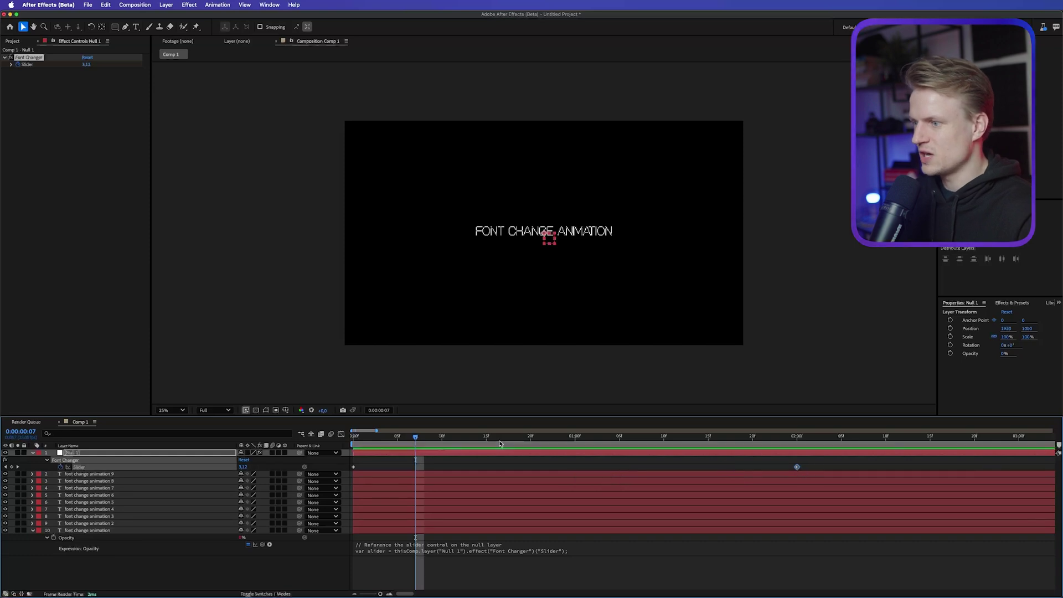
key("Home")
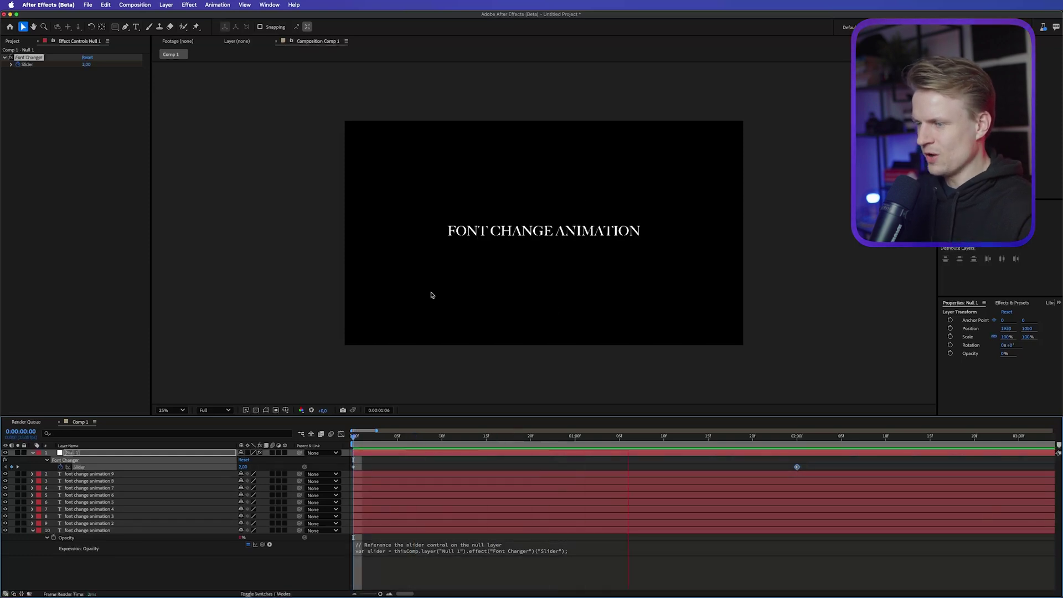
left_click_drag(796, 467, 576, 471)
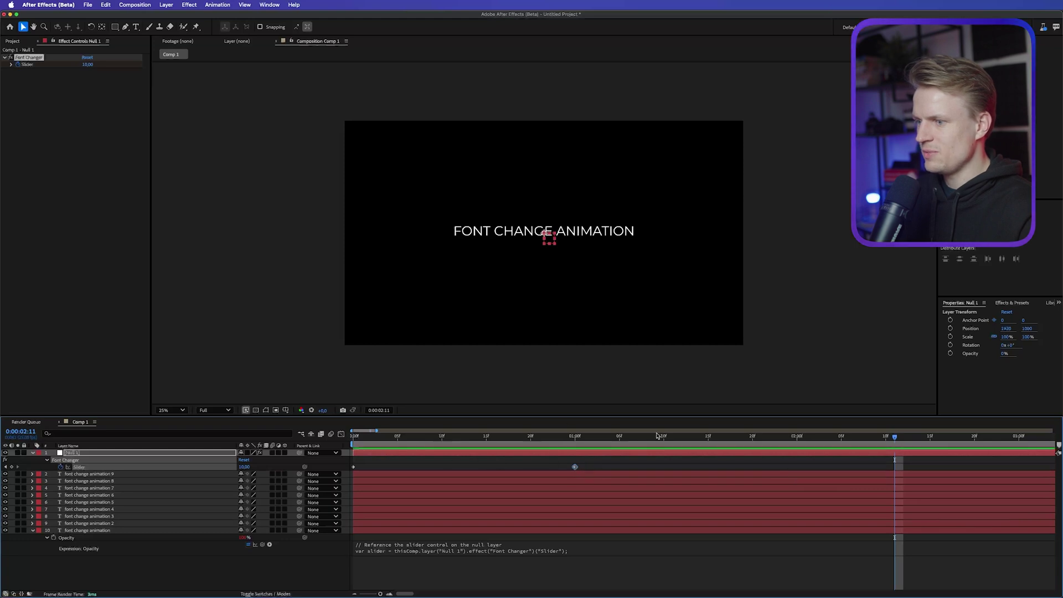
Try a third Slider keyframe with value 2 at 2 seconds, preview the animation, and delete that keyframe.
left_click_drag(657, 436, 797, 437)
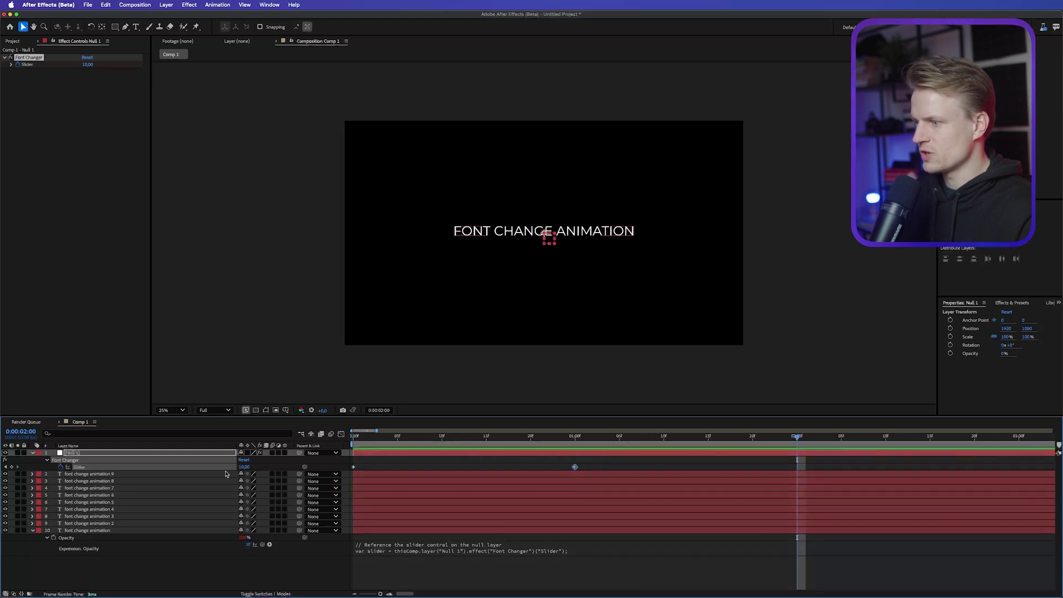
type("2")
key("Return")
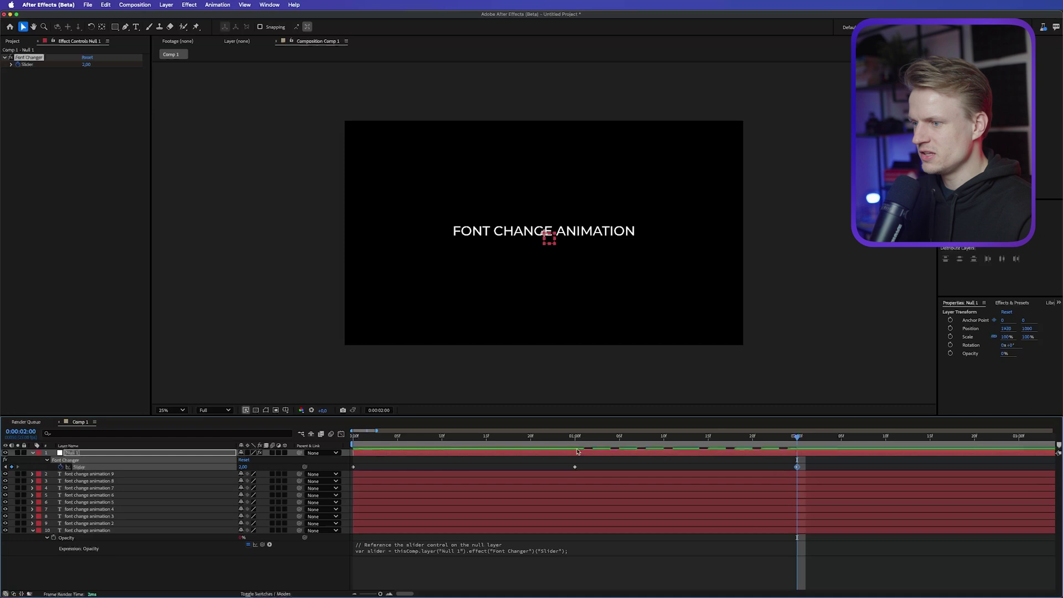
left_click(756, 446)
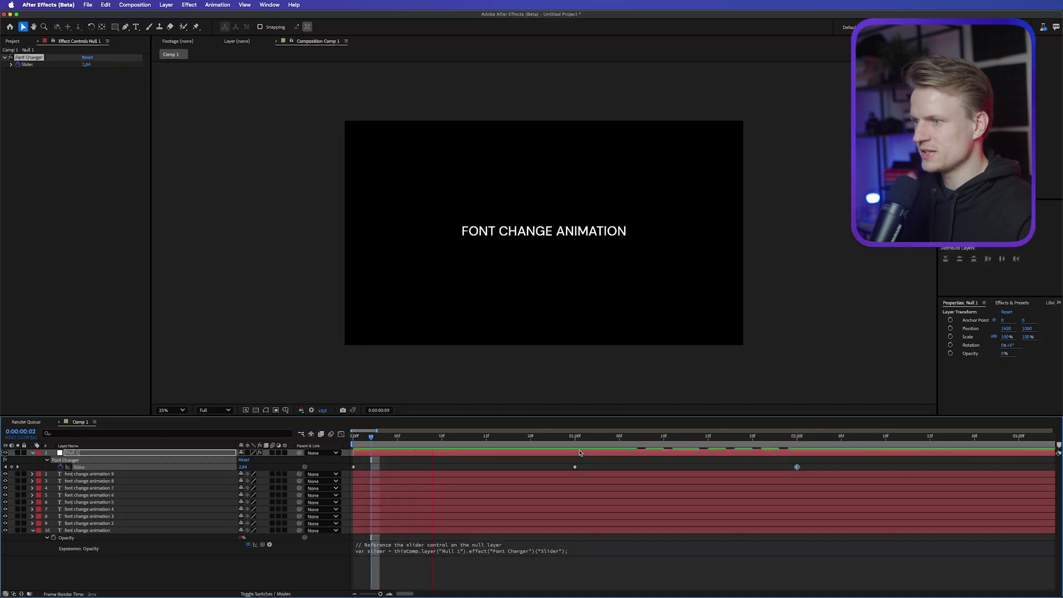
left_click_drag(757, 446, 714, 482)
key("Delete")
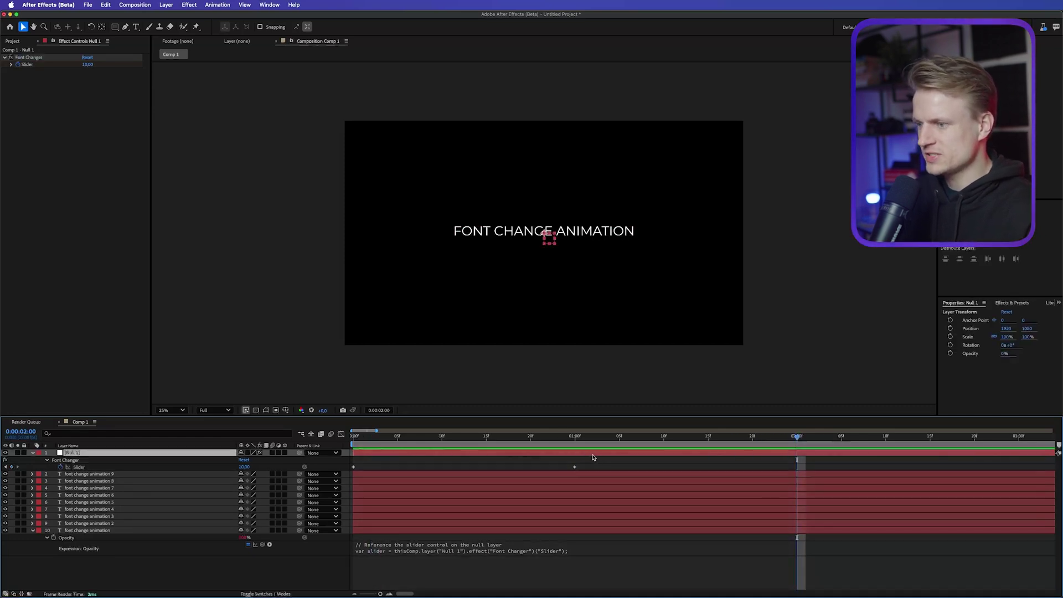
Move the Slider's end keyframe earlier to frame 20 and apply Easy Ease to it.
left_click_drag(574, 467, 481, 474)
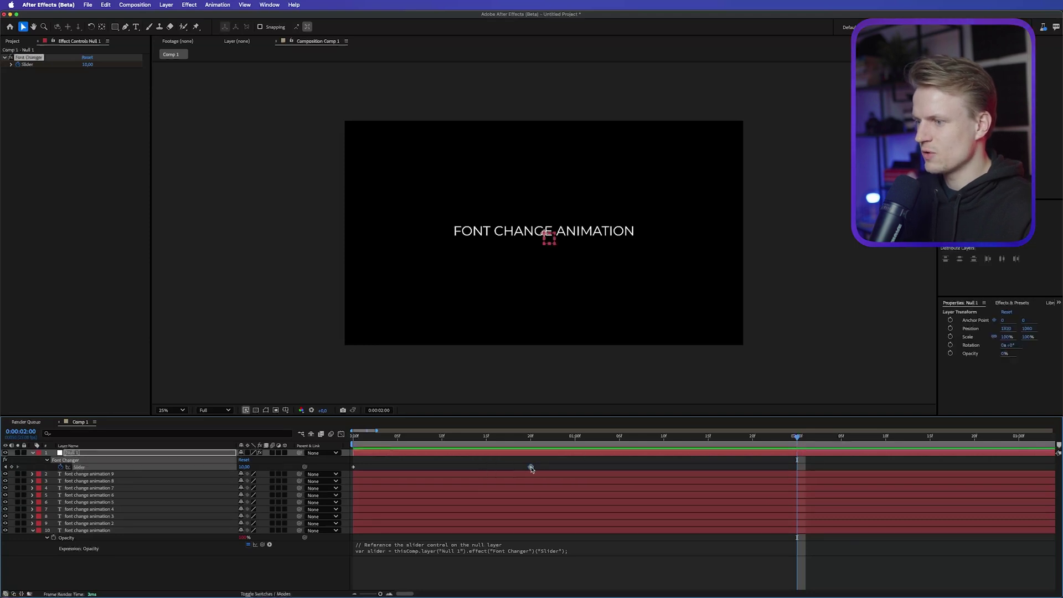
right_click(531, 468)
mouse_move(609, 588)
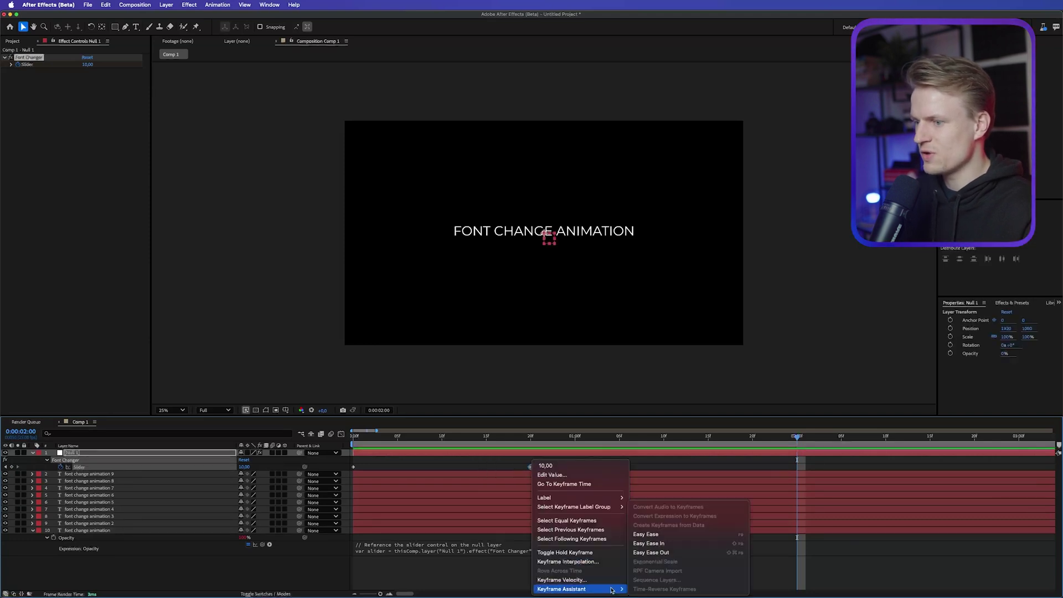
left_click(668, 534)
In the speed graph, extend the end keyframe's incoming ease handle back to about frame 10 and preview the animation from the start.
left_click(341, 434)
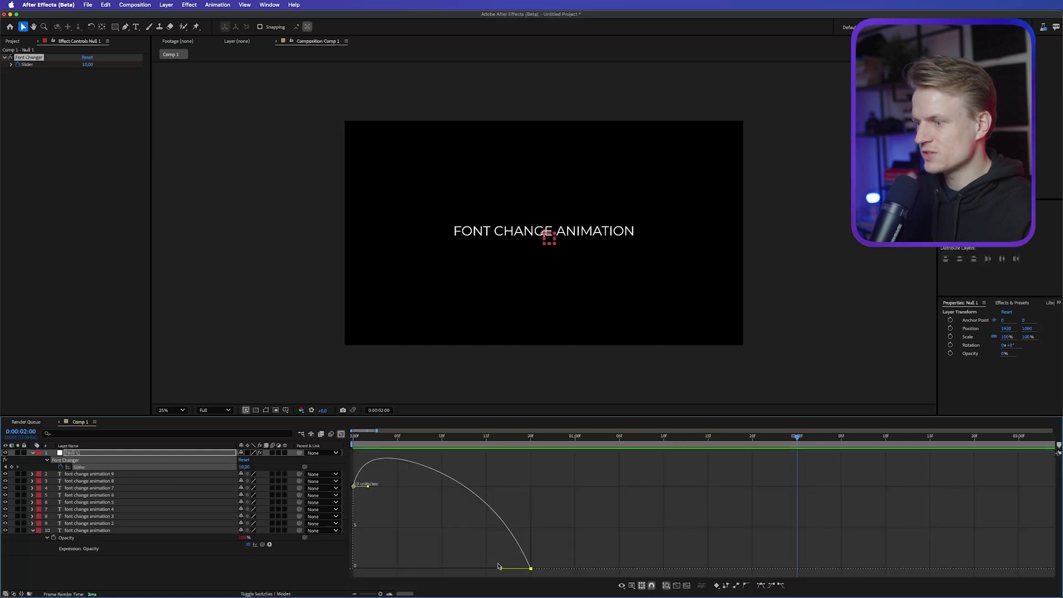
left_click_drag(497, 565, 442, 568)
key("Home")
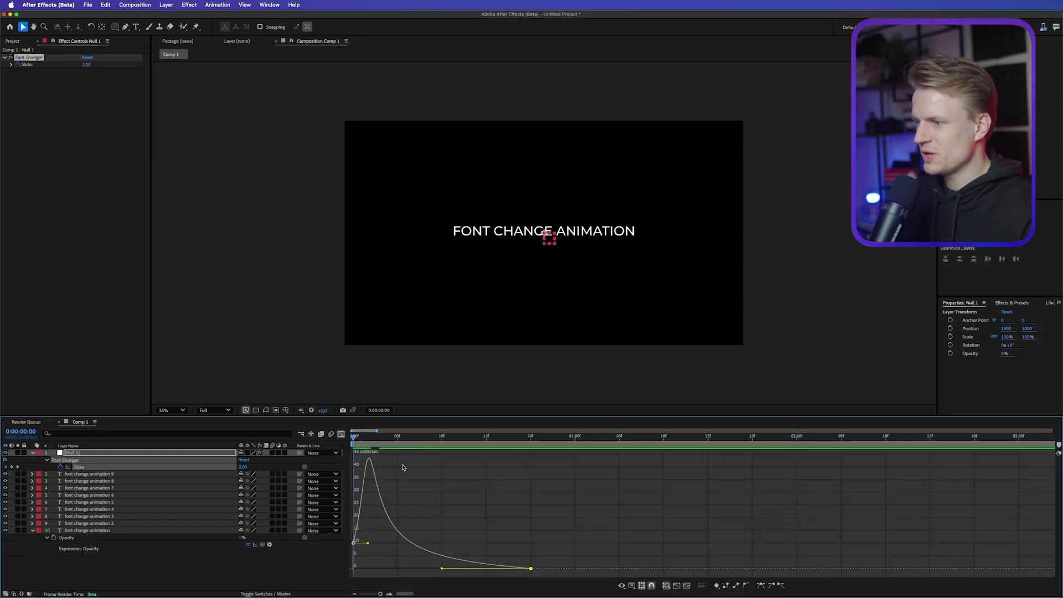
key("space")
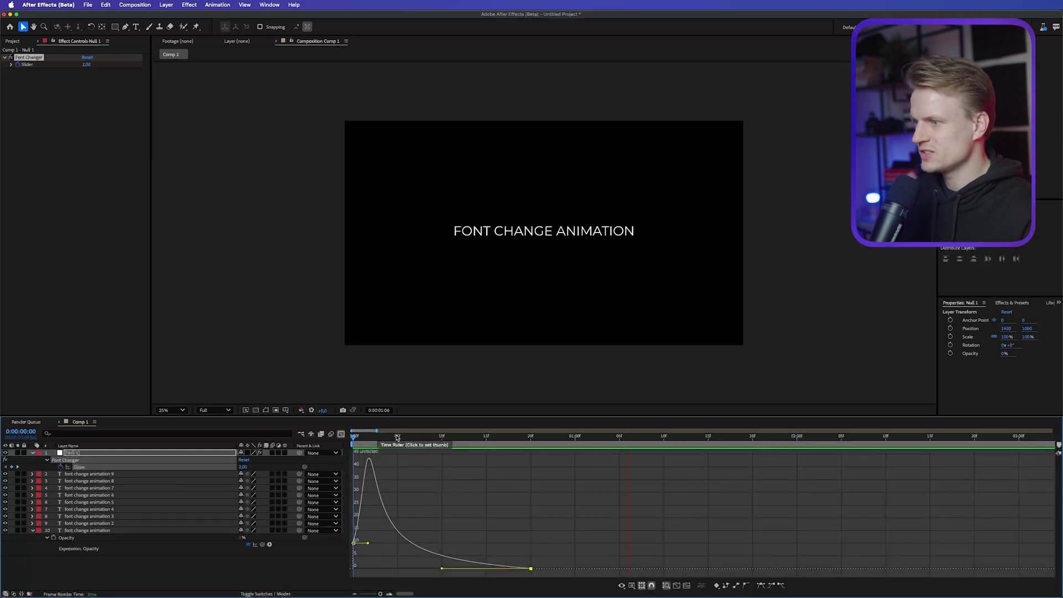
key("space")
Close the graph view, shift the end Slider keyframe out to about 0:00:01:16, and play the slower animation.
key("shift+F3")
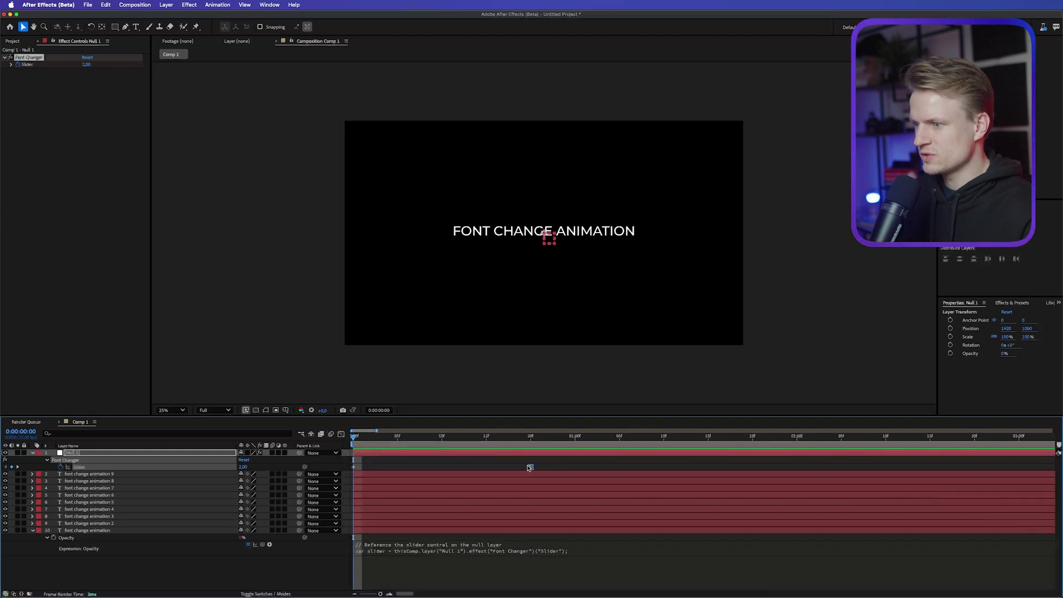
key("space")
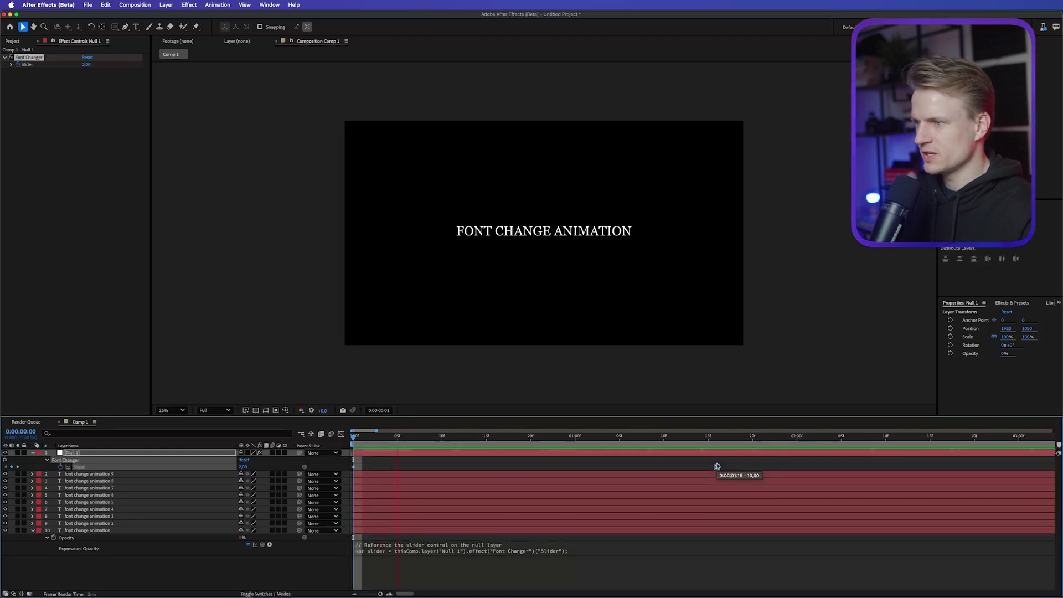